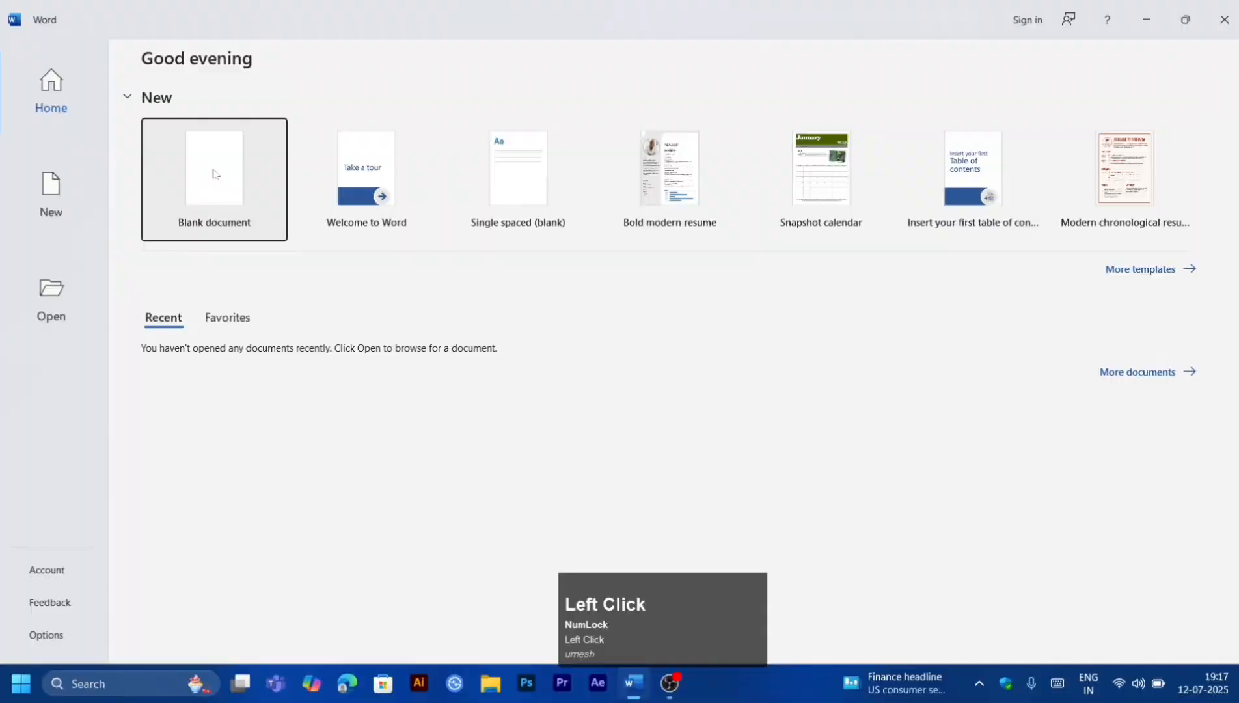
Step: Create a blank document and search online pictures for "tmkoc"
left_click(213, 180)
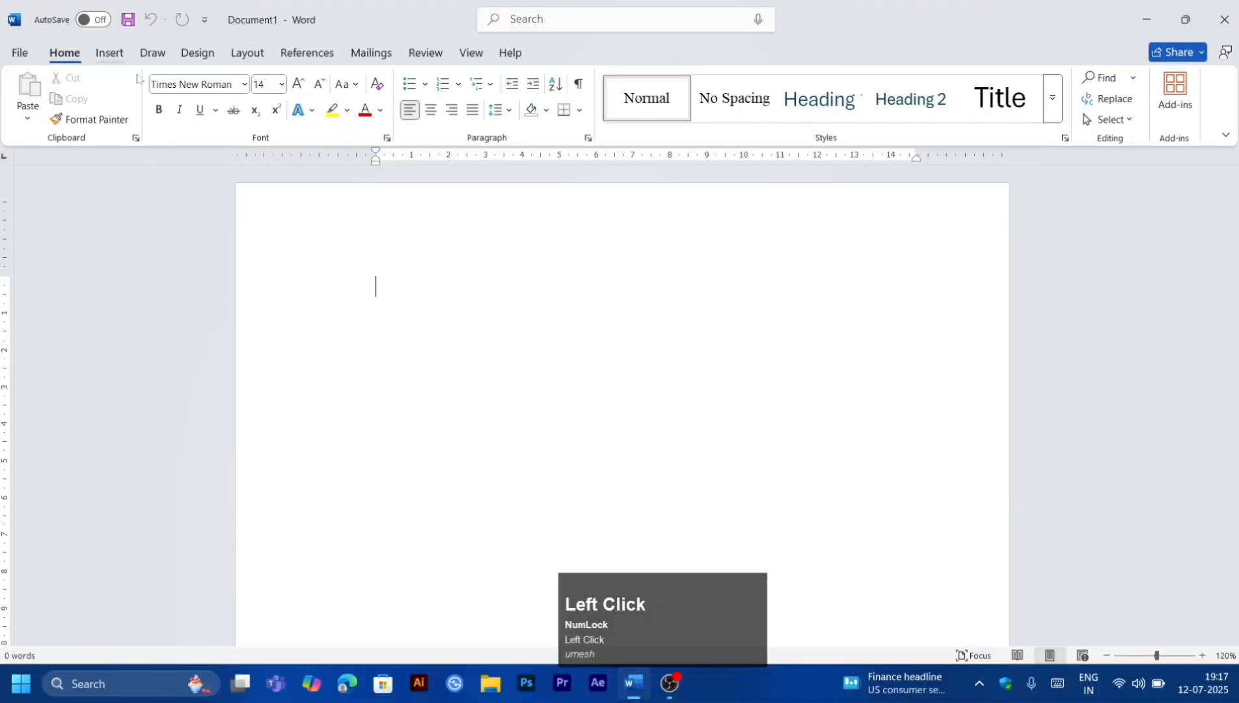
left_click(109, 52)
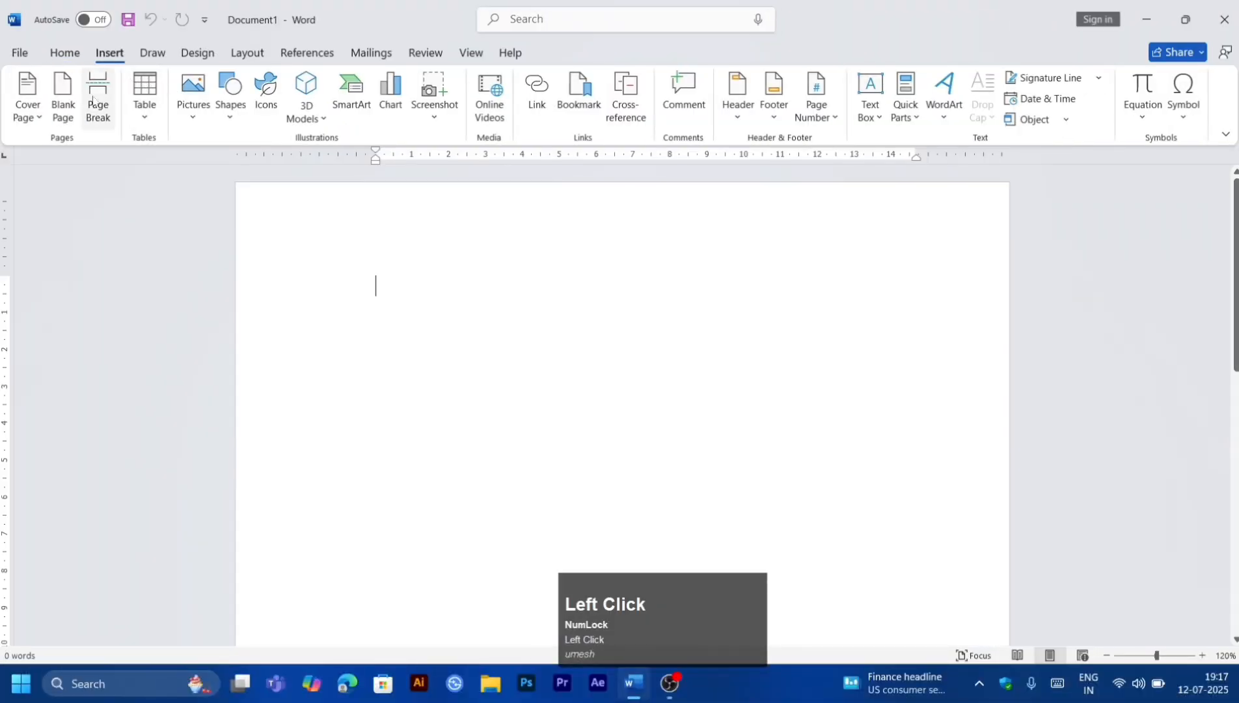
left_click(192, 106)
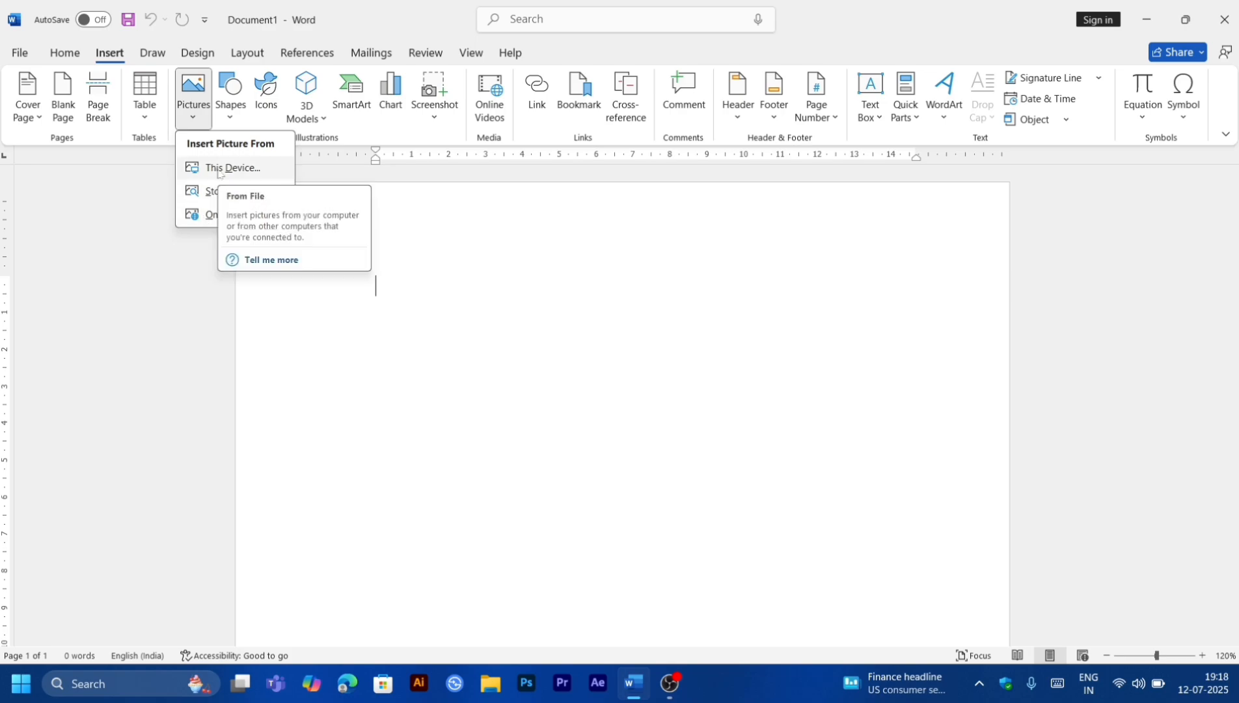
left_click(212, 215)
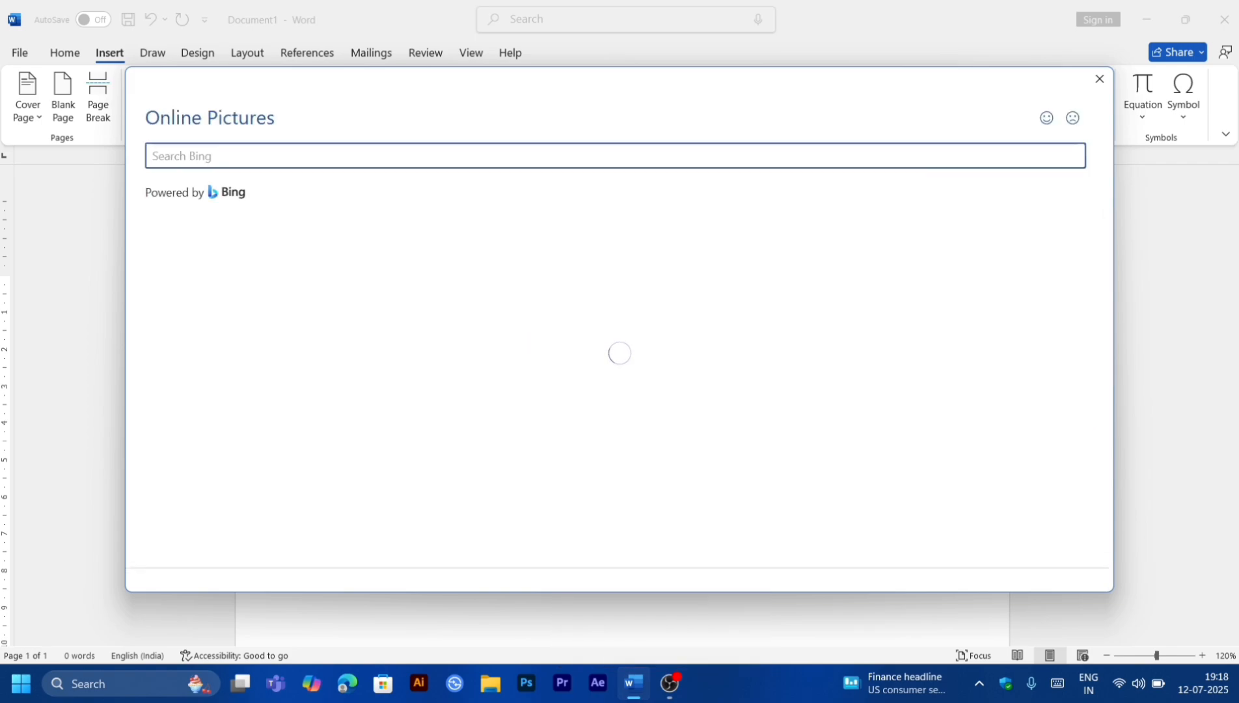
type("tmkoc")
key("Return")
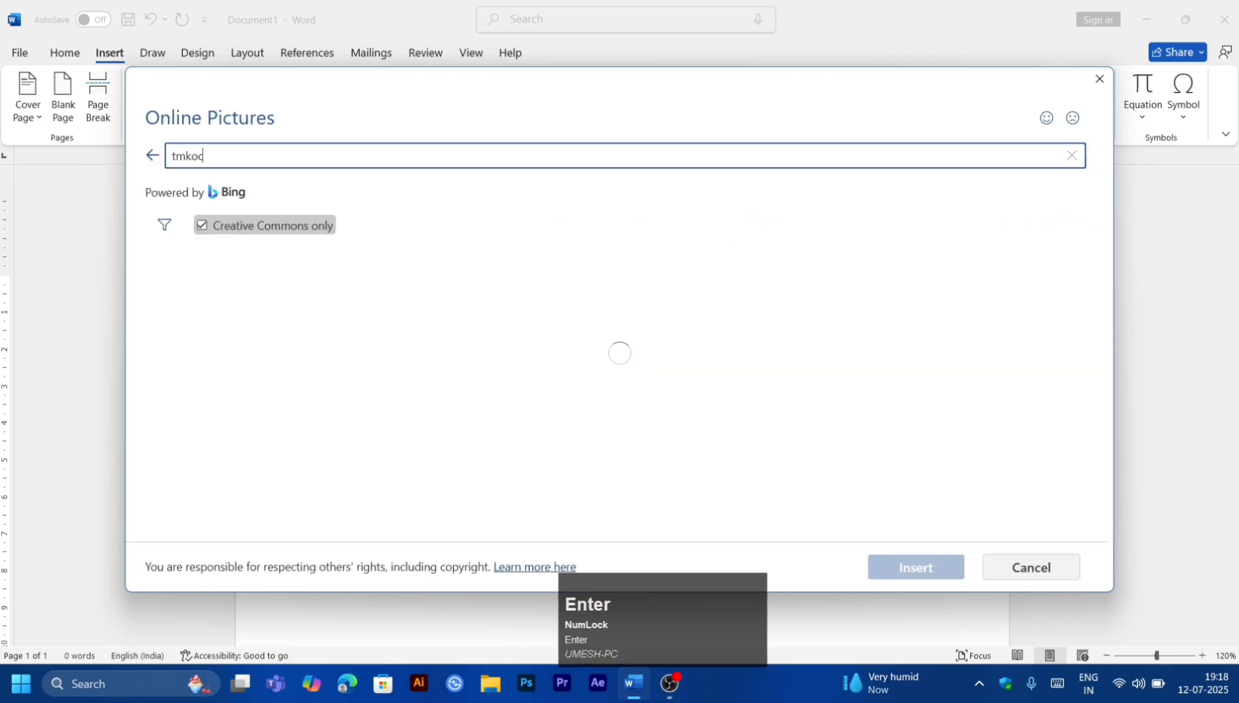
Step: Turn off the Creative Commons only filter and insert the portrait of the man in the yellow kurta
left_click(214, 225)
scroll(408, 454, "down", 10)
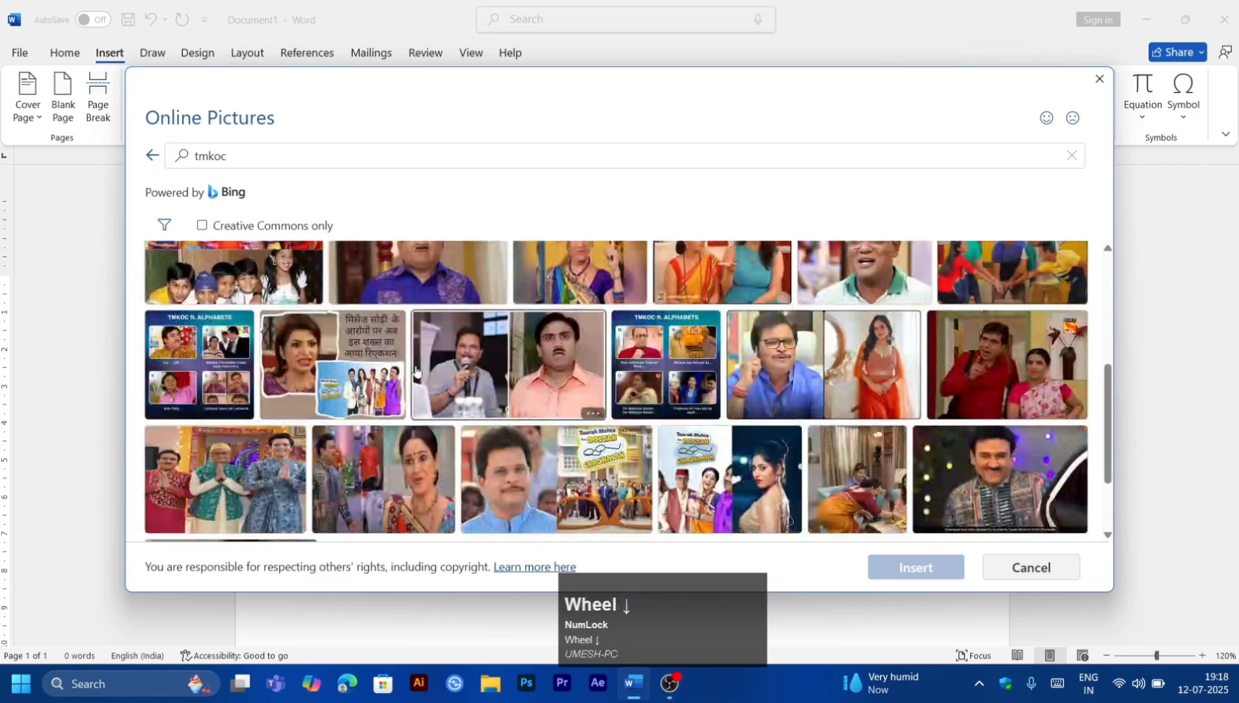
scroll(409, 454, "down", 3)
scroll(408, 454, "up", 1)
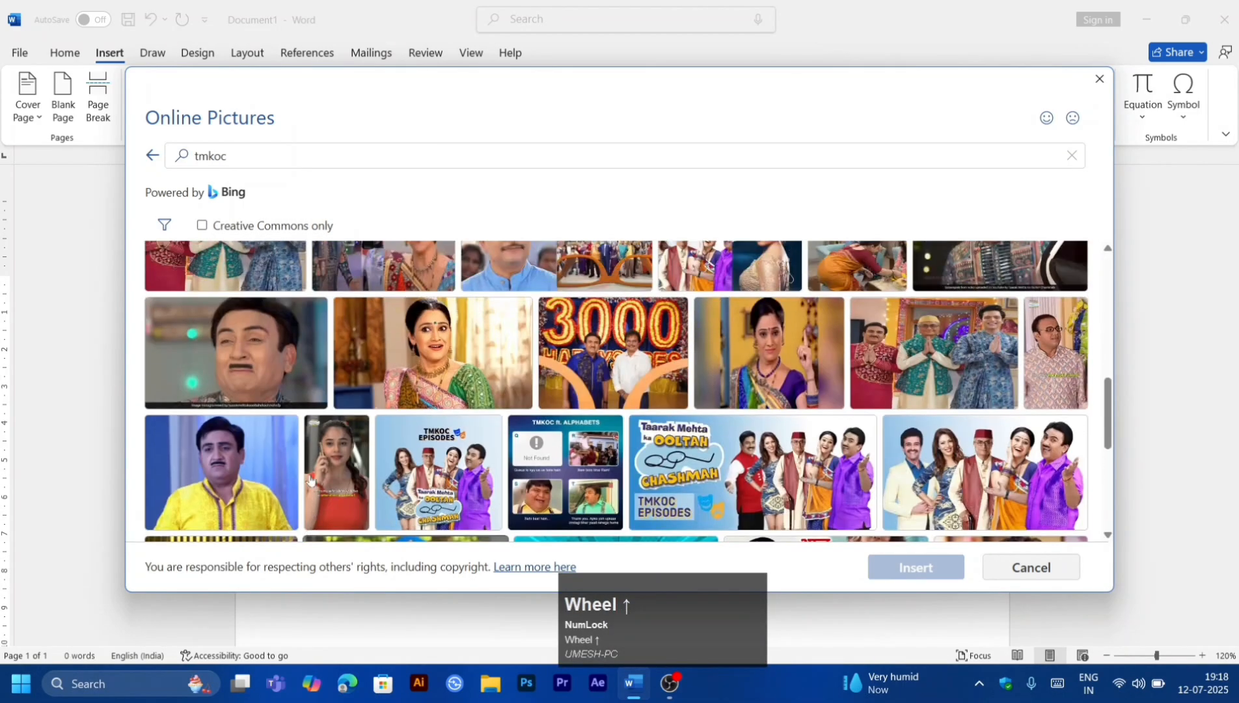
double_click(185, 470)
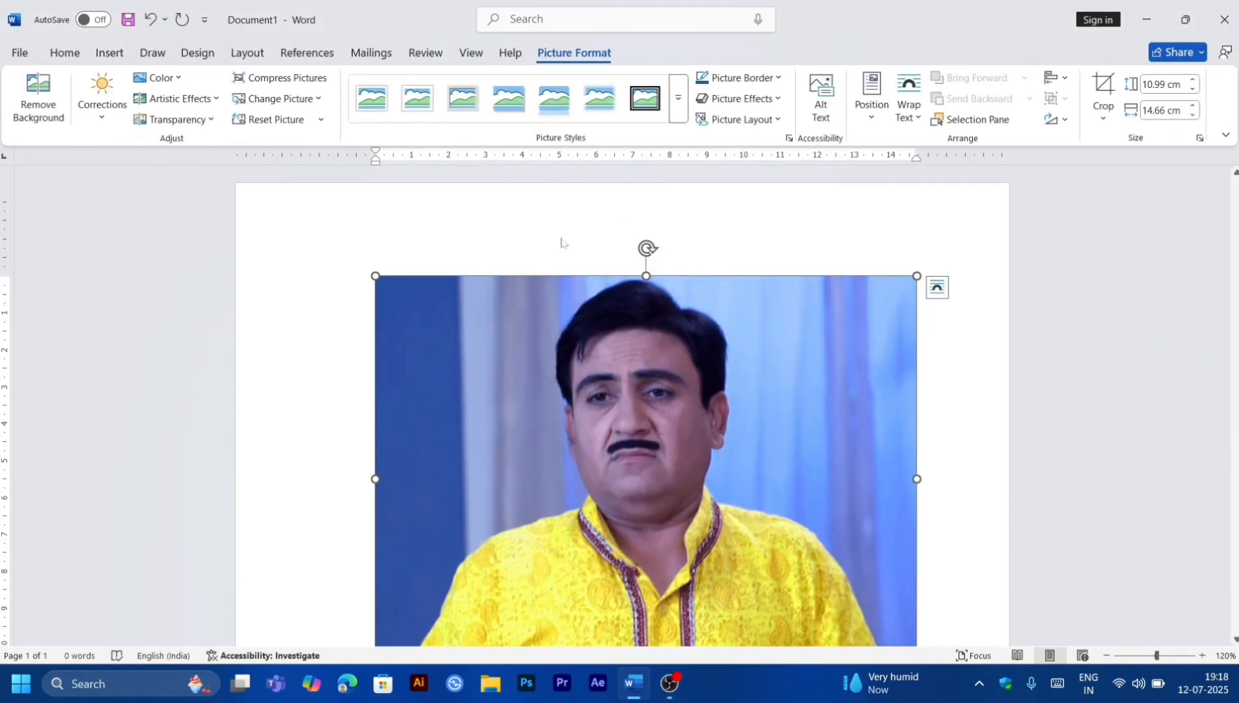
Step: Remove the picture's background automatically, then undo the removal
left_click(603, 341)
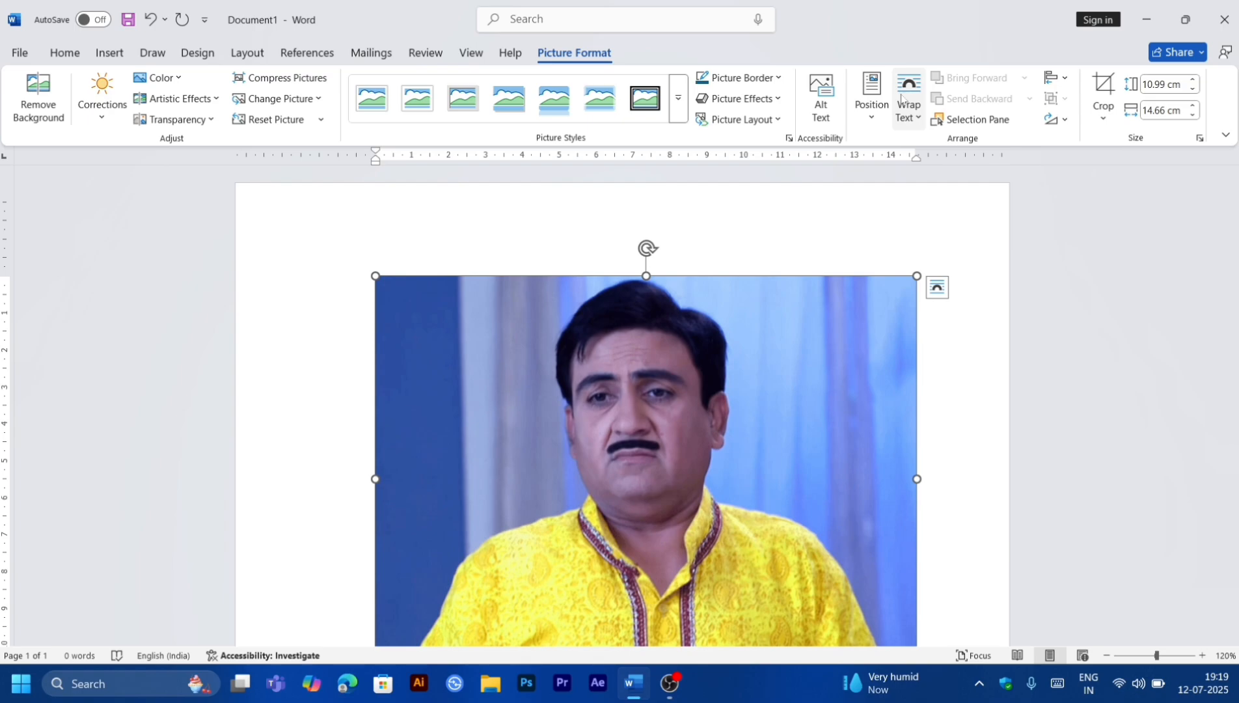
left_click(46, 91)
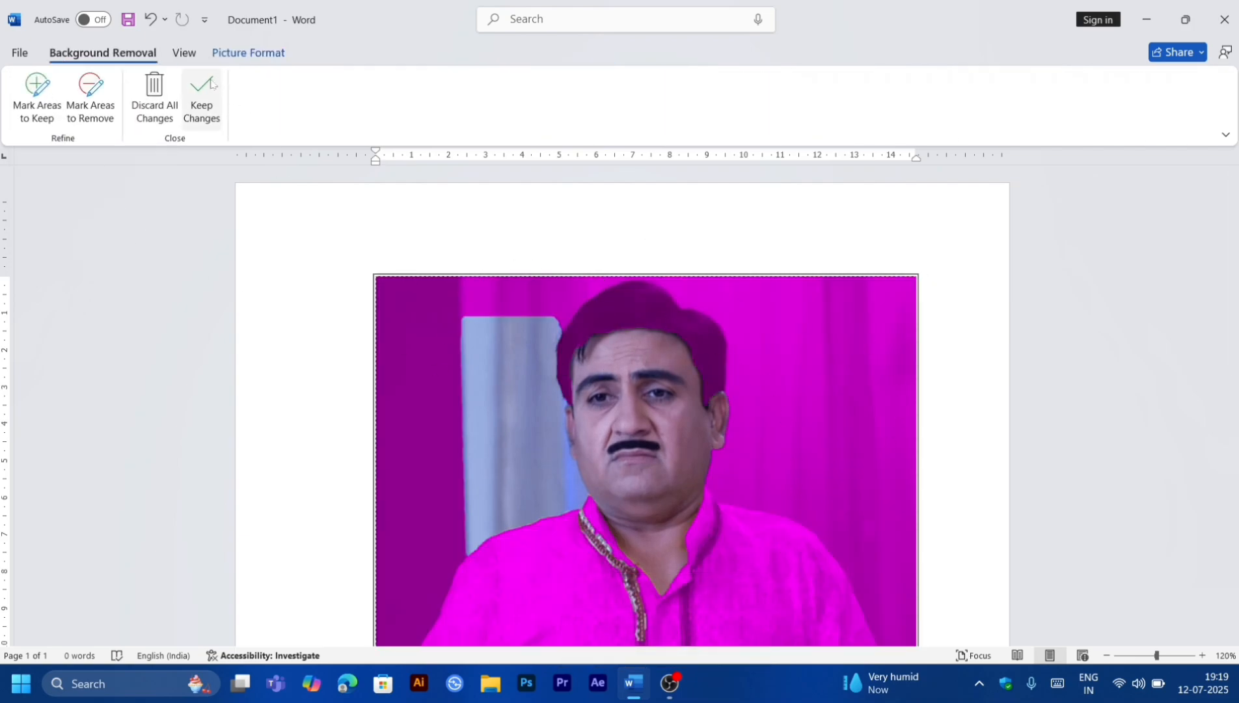
key("Return")
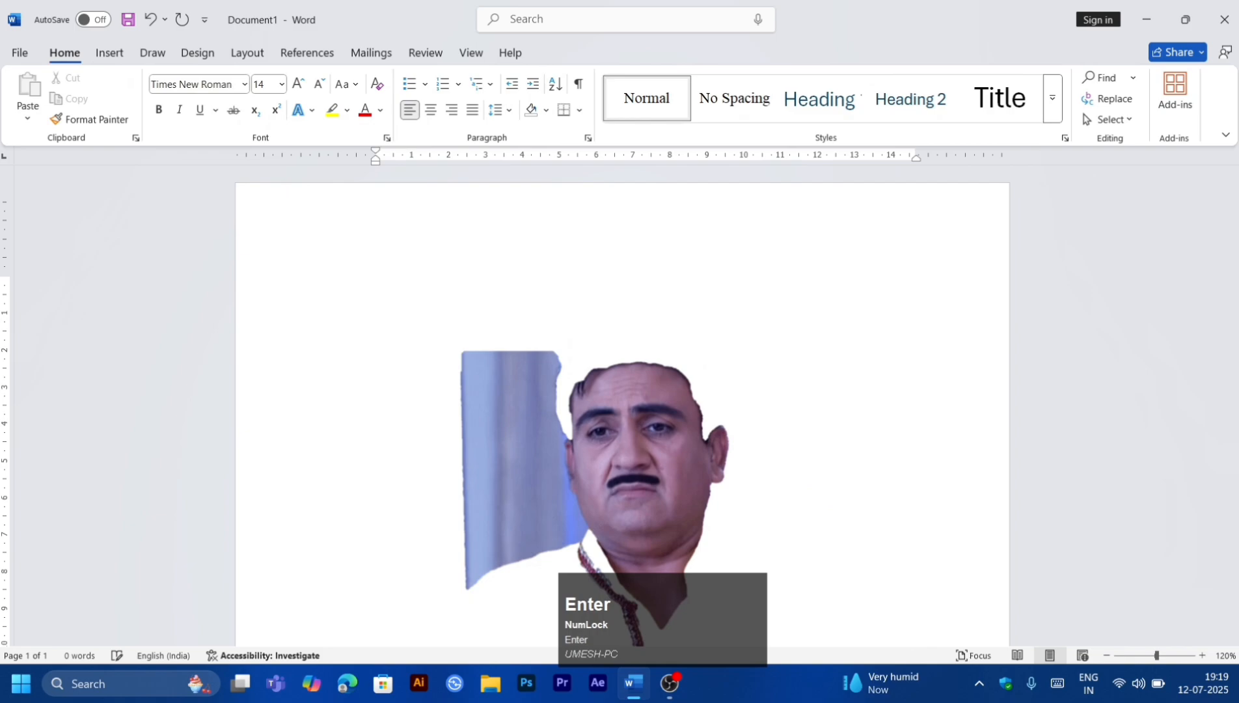
key("ctrl+x")
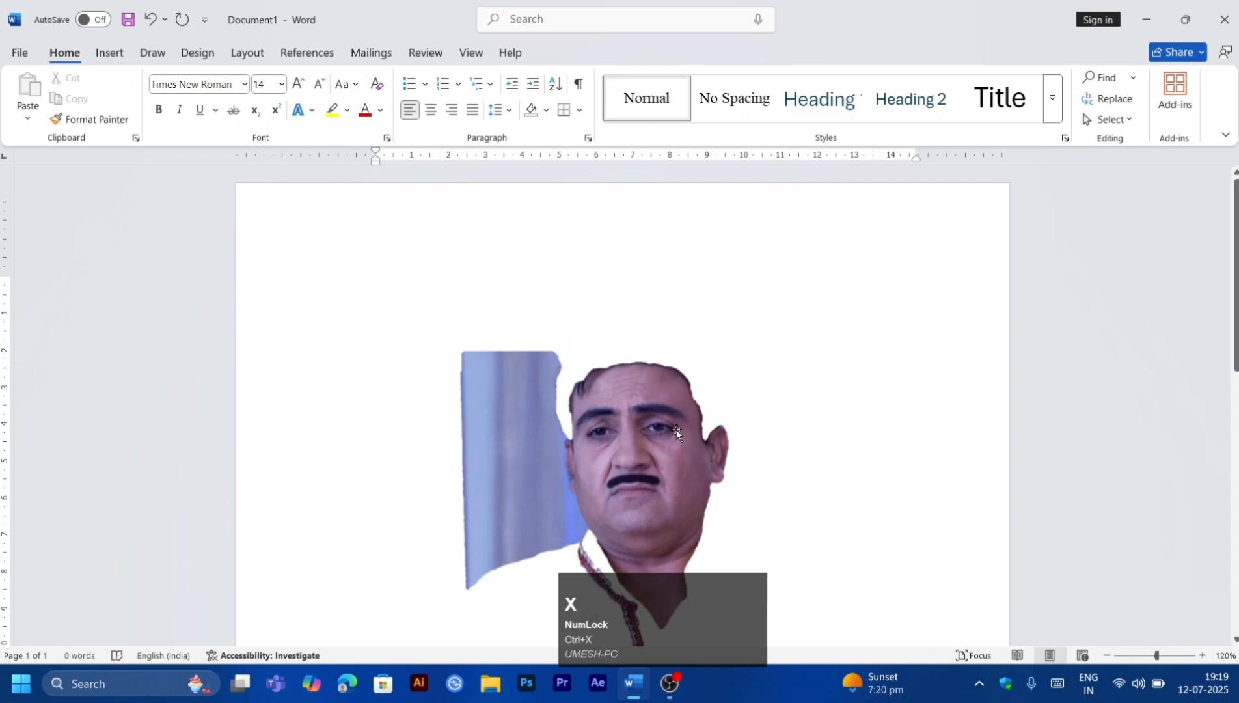
key("ctrl+z")
key("ctrl+z")
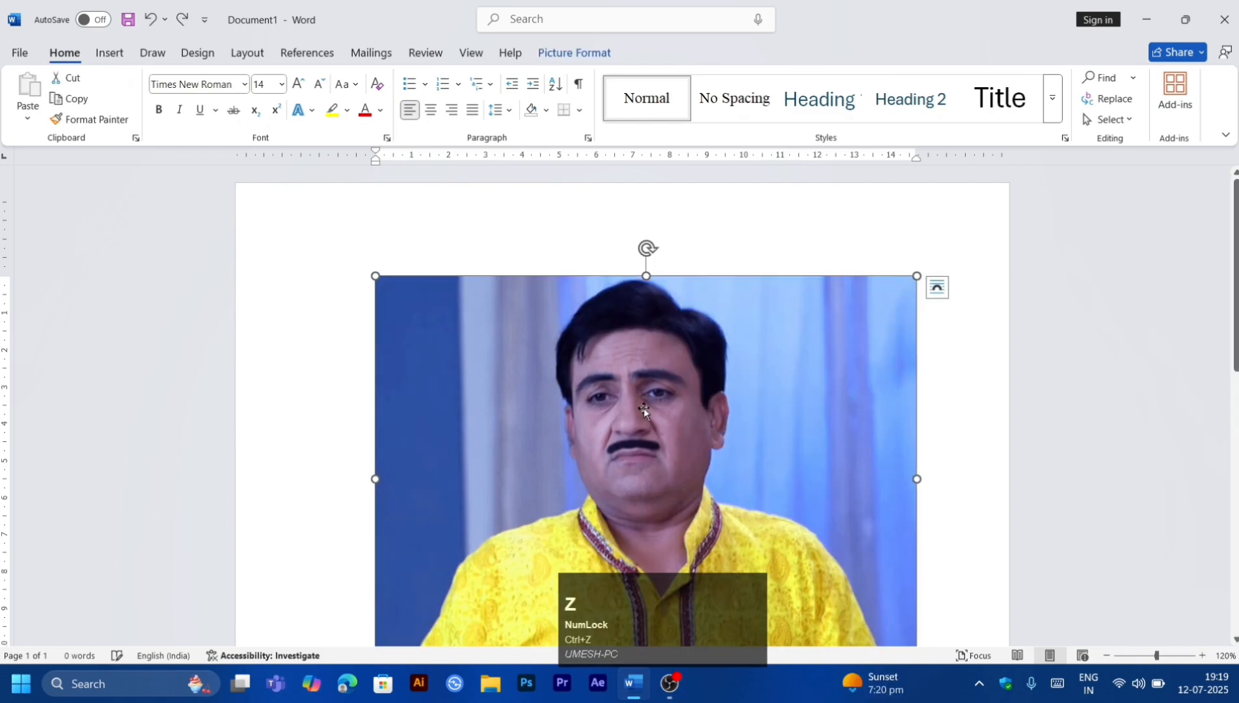
Step: Remove the picture's background, marking the hair and the shirt as areas to keep
left_click(572, 63)
left_click(38, 94)
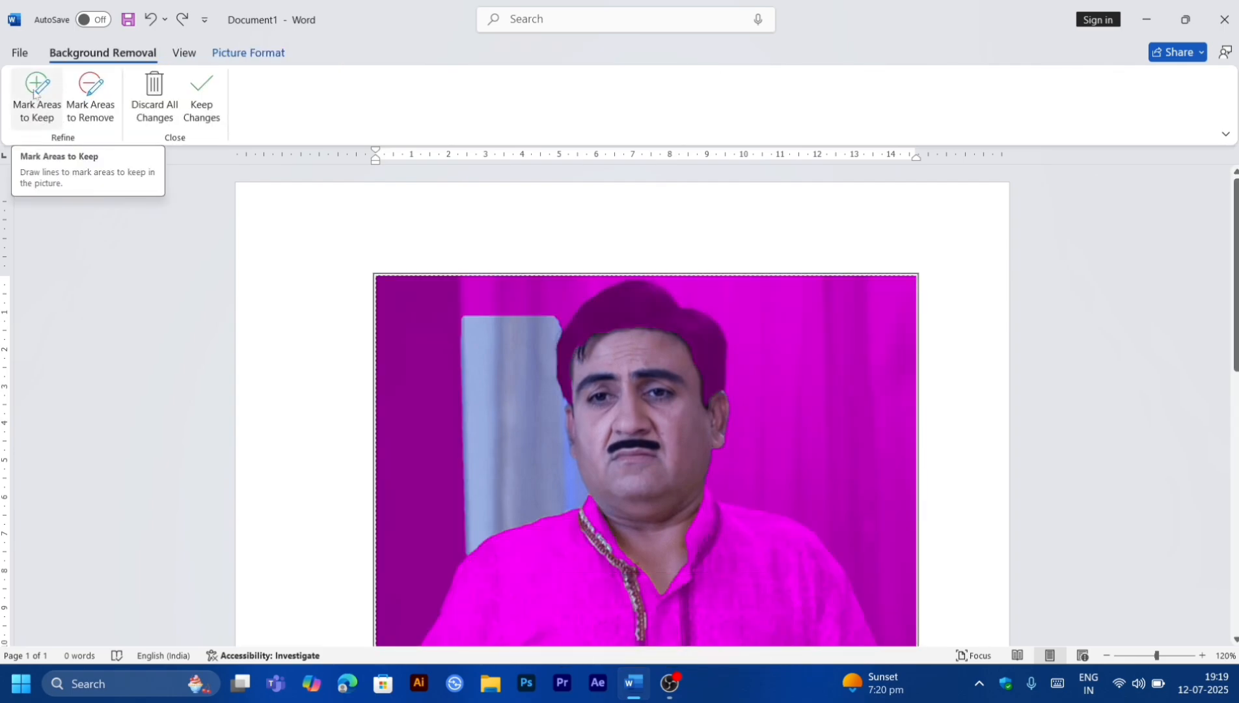
left_click(37, 93)
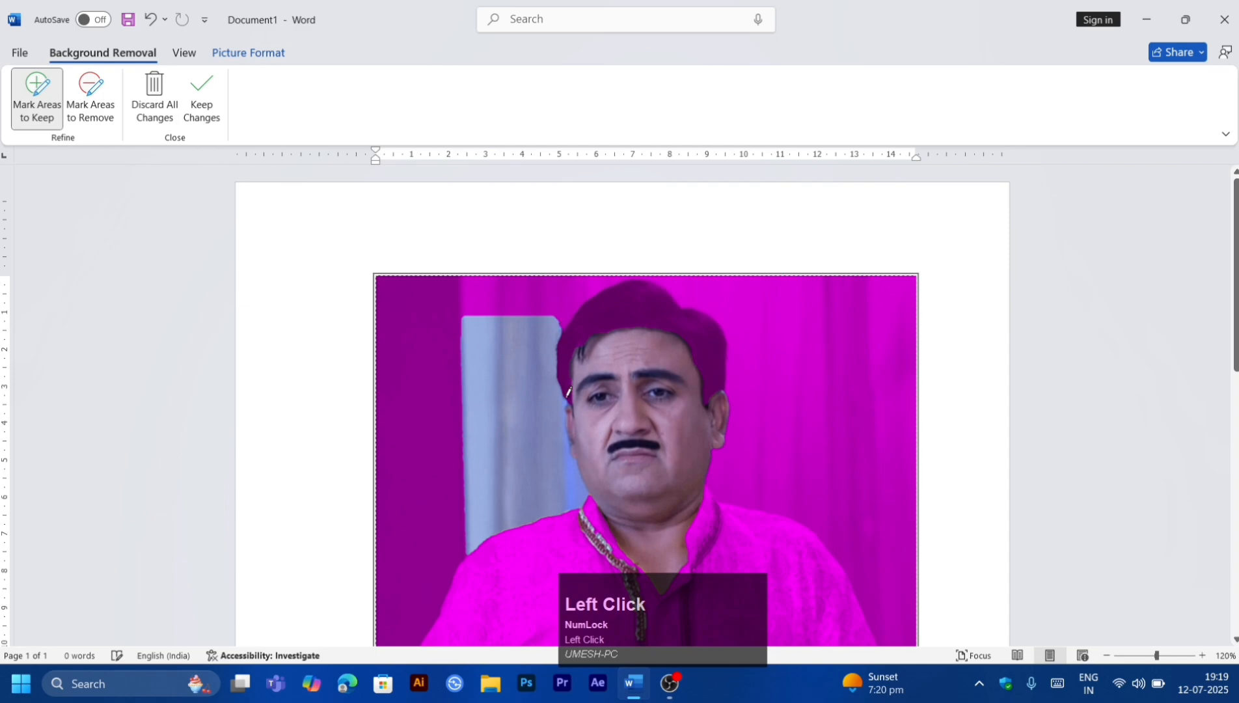
left_click_drag(561, 362, 592, 296)
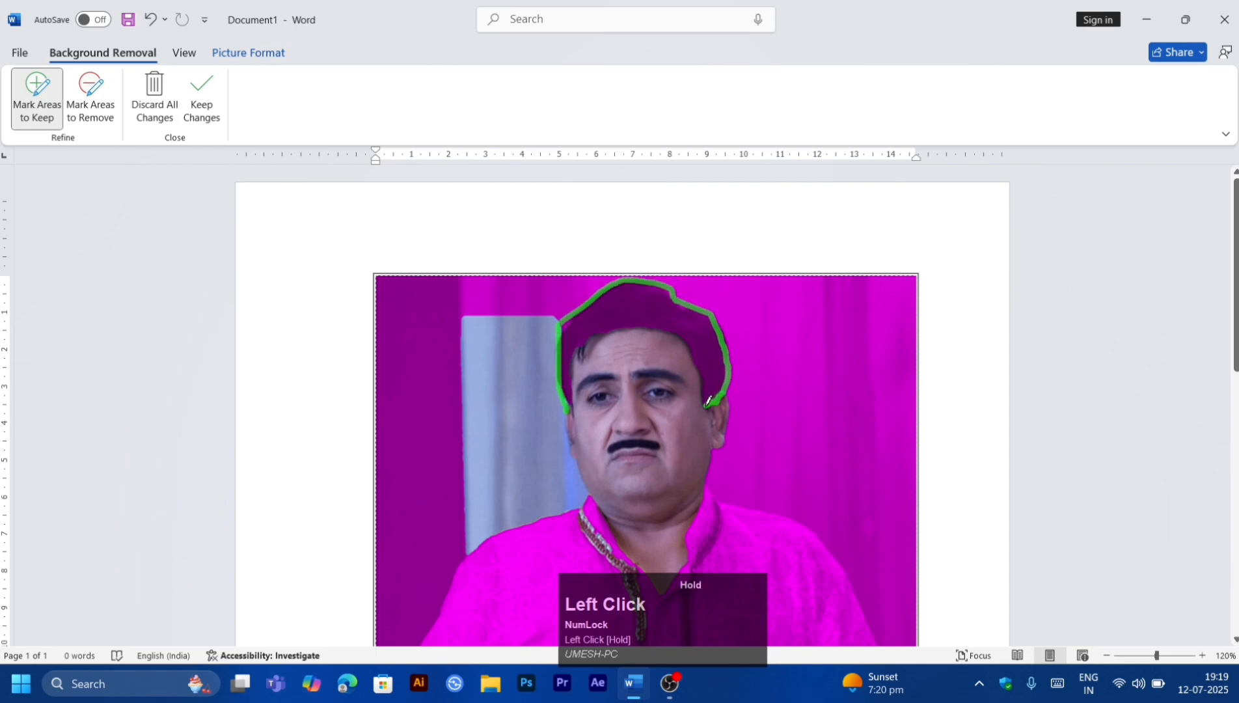
left_click_drag(707, 401, 690, 344)
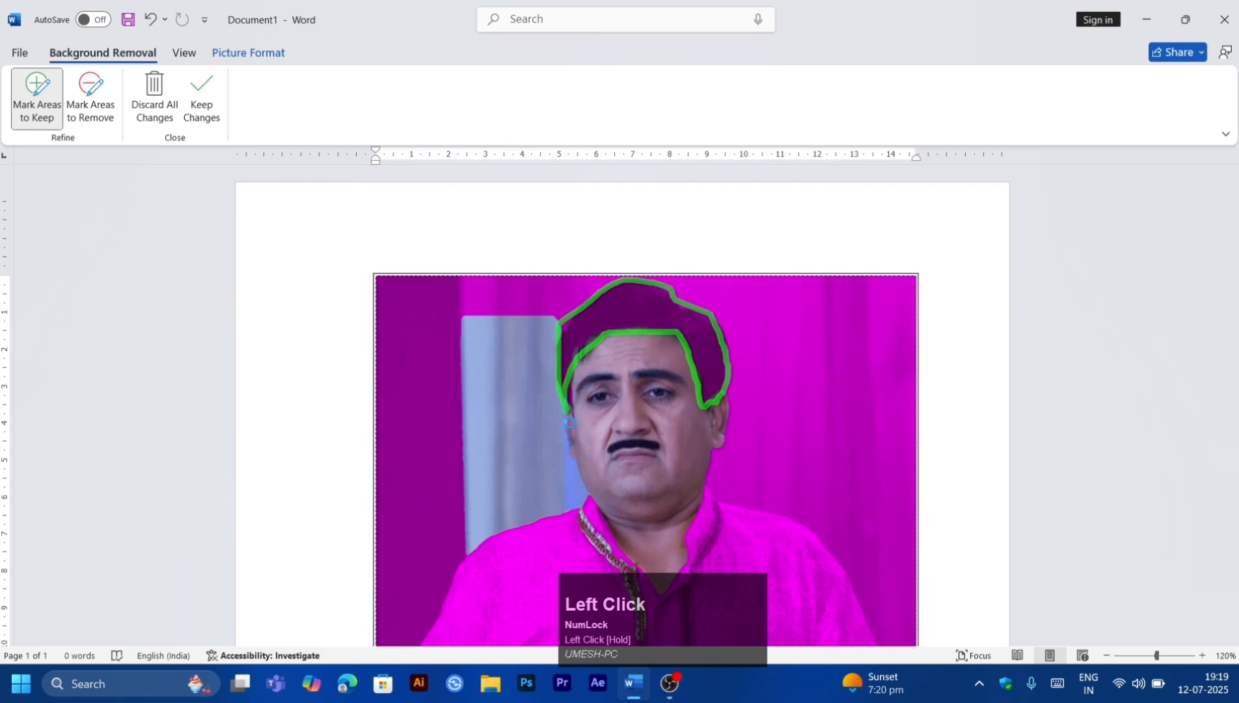
left_click_drag(570, 422, 570, 423)
scroll(594, 395, "down", 2)
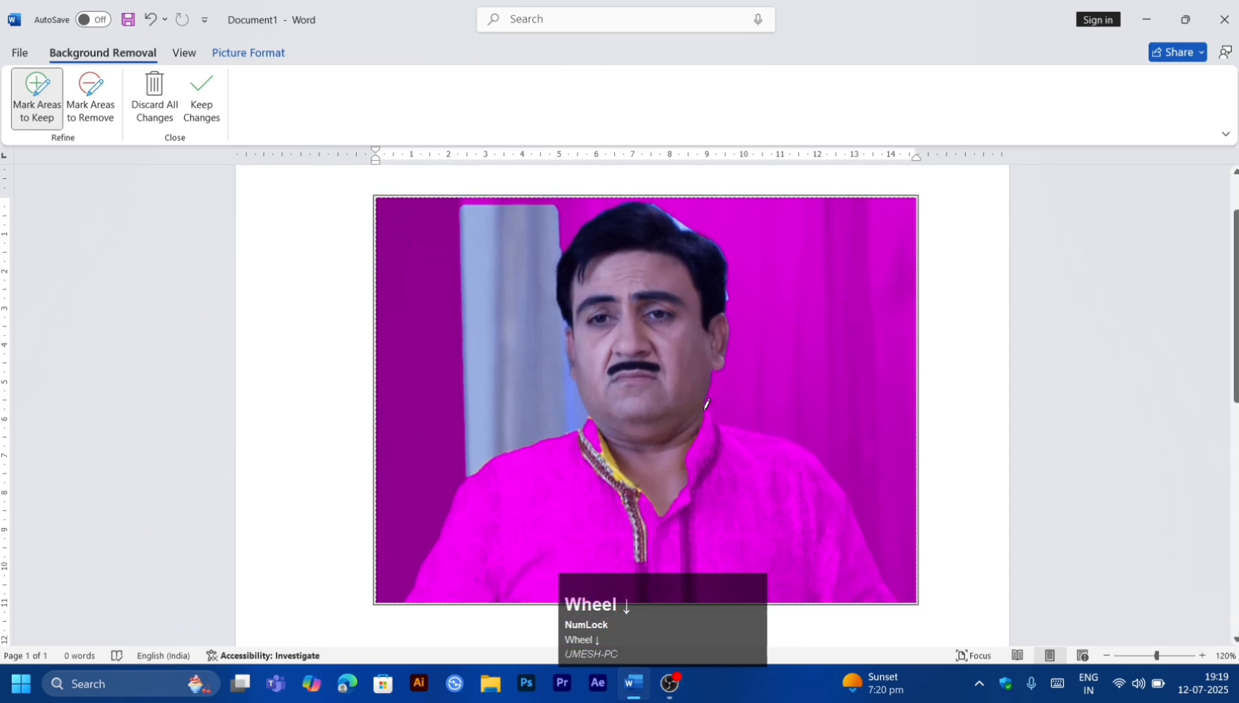
left_click_drag(704, 407, 748, 419)
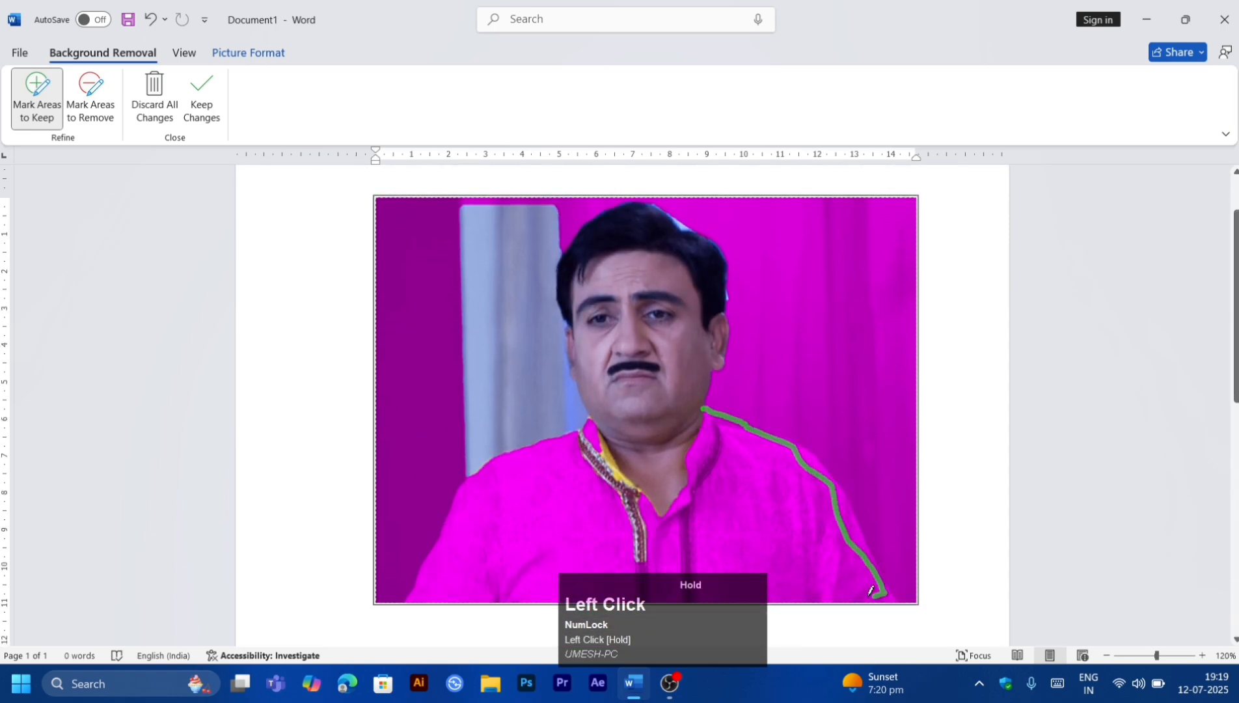
mouse_move(870, 591)
left_mouse_down()
mouse_move(410, 598)
mouse_move(450, 506)
left_mouse_up()
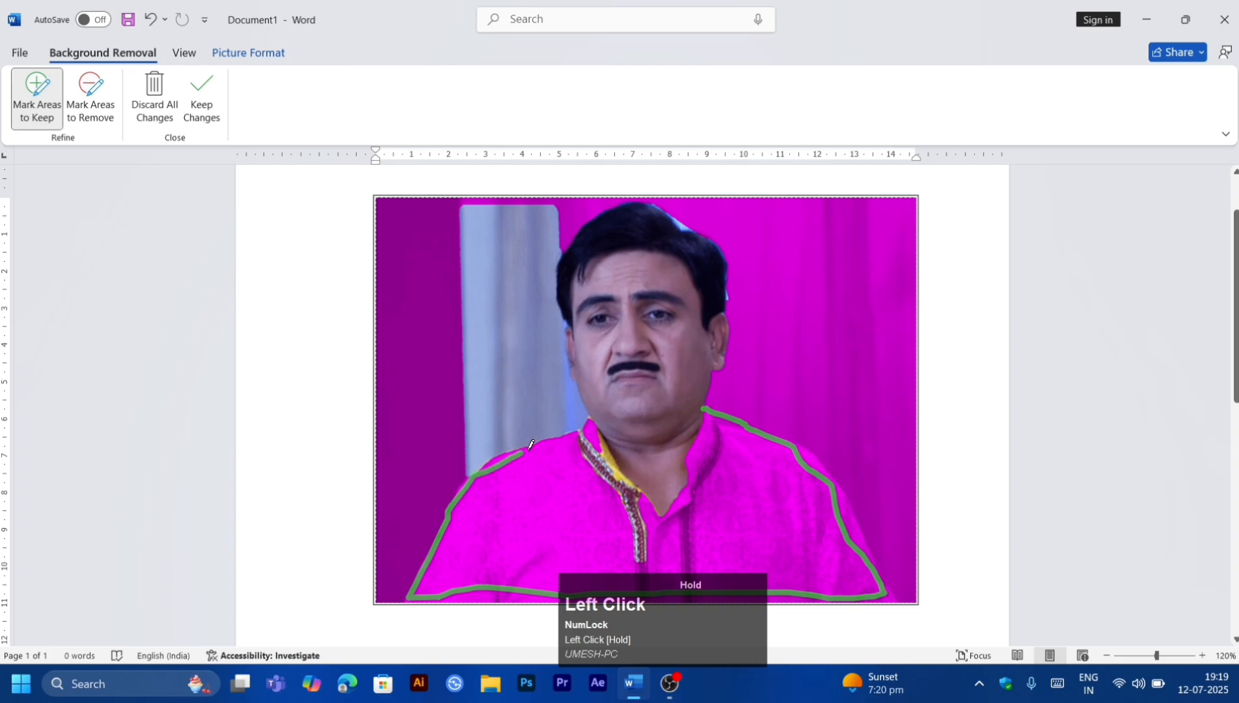
left_click_drag(531, 445, 585, 416)
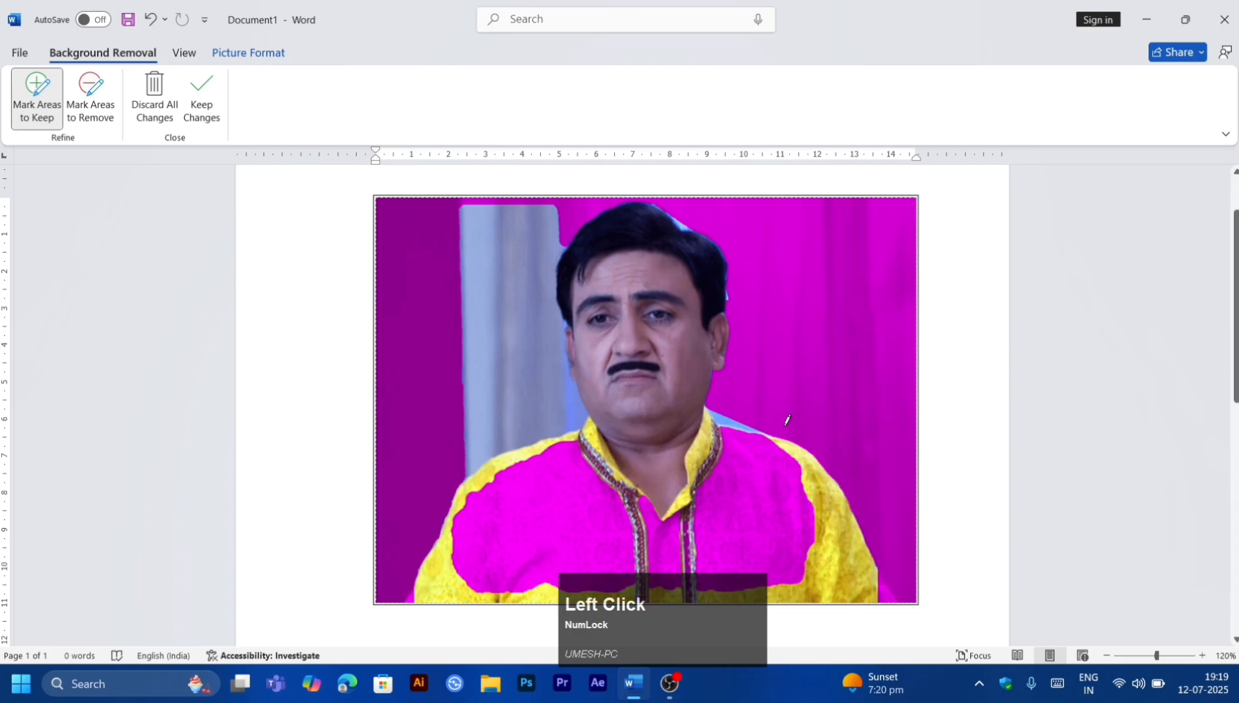
mouse_move(771, 427)
left_mouse_down()
mouse_move(521, 419)
mouse_move(663, 571)
left_mouse_up()
left_click_drag(823, 568, 752, 423)
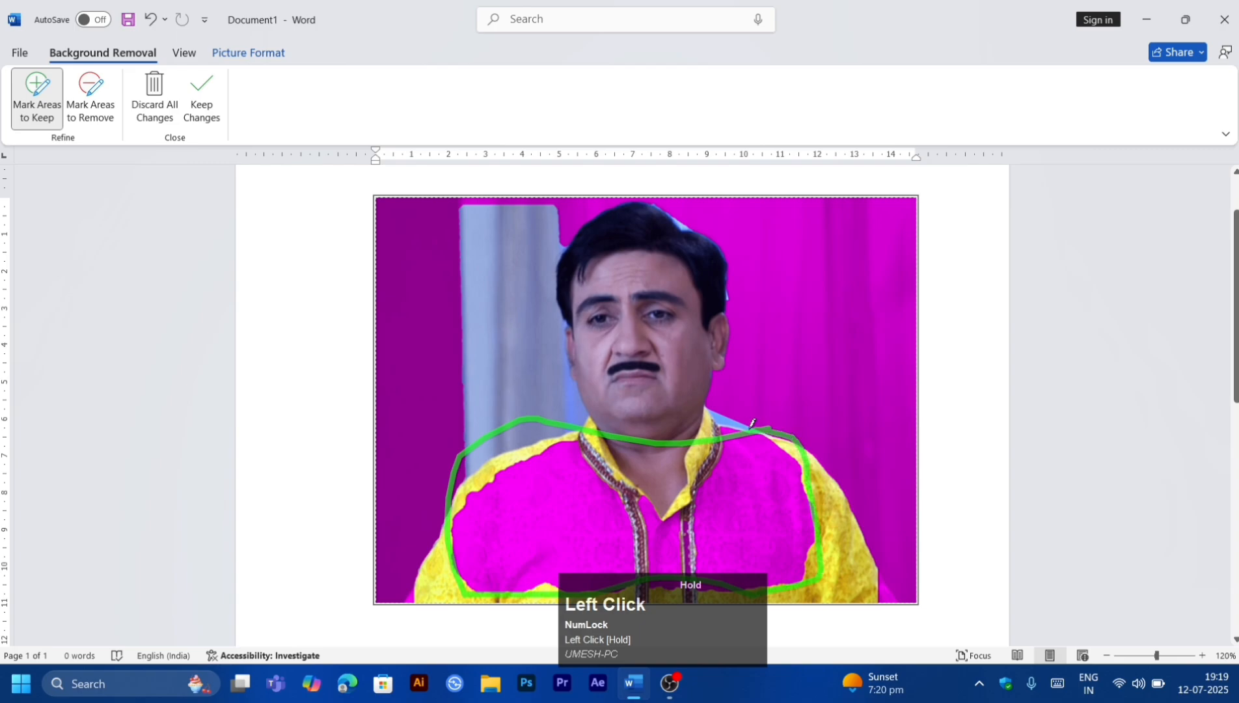
mouse_move(649, 442)
left_mouse_down()
mouse_move(494, 547)
mouse_move(721, 430)
mouse_move(558, 437)
left_mouse_up()
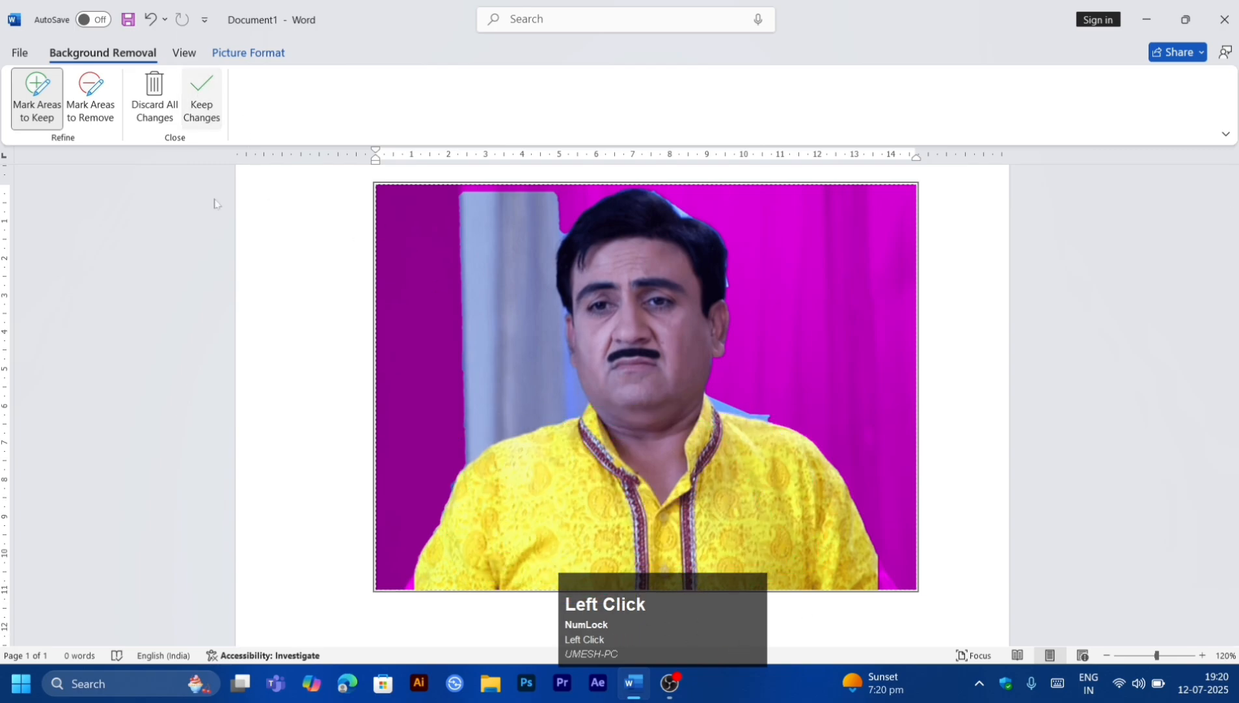
left_click(201, 99)
Step: Mark part of the shirt as an area to remove, then discard all background removal changes
key("ctrl+z")
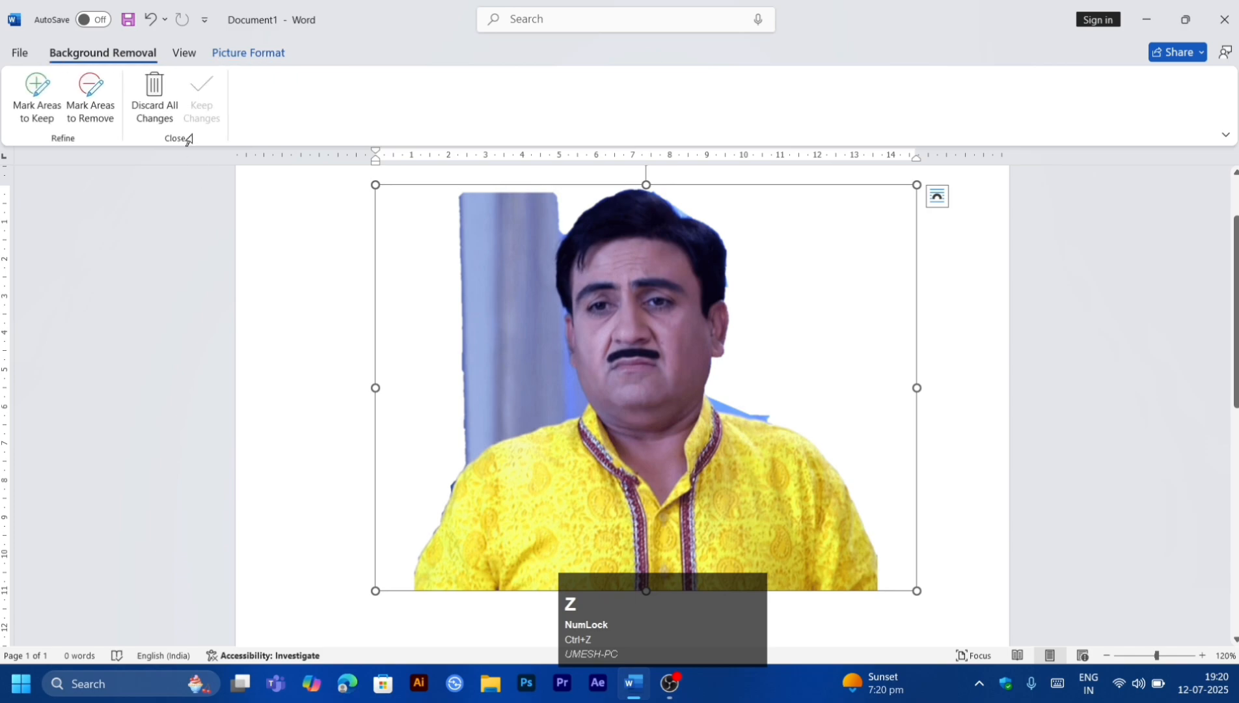
left_click(91, 101)
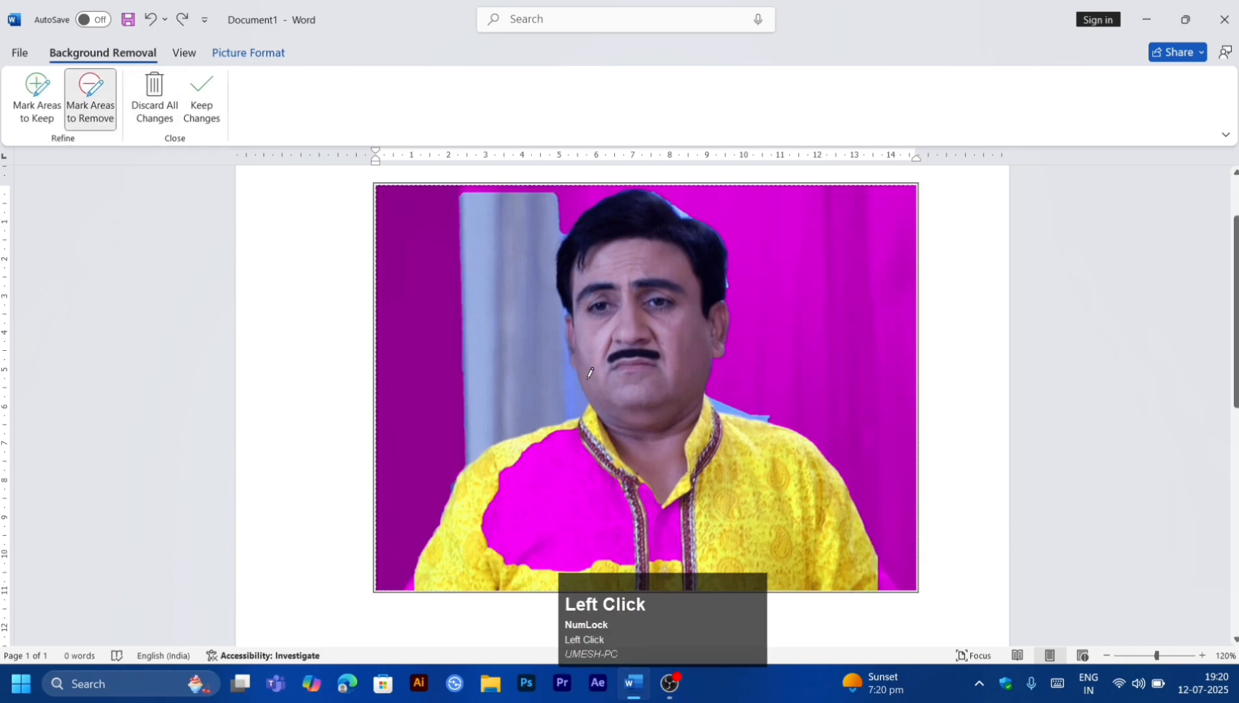
left_click_drag(730, 385, 842, 491)
left_click_drag(693, 409, 696, 412)
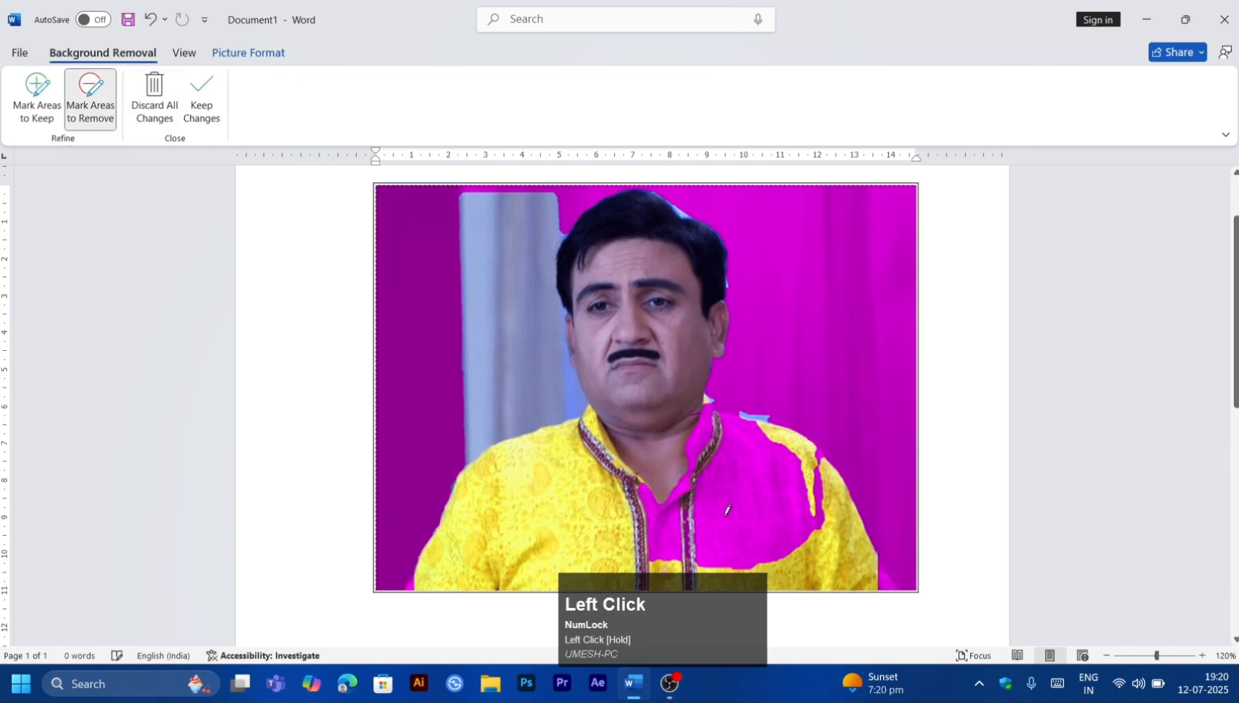
left_click(150, 102)
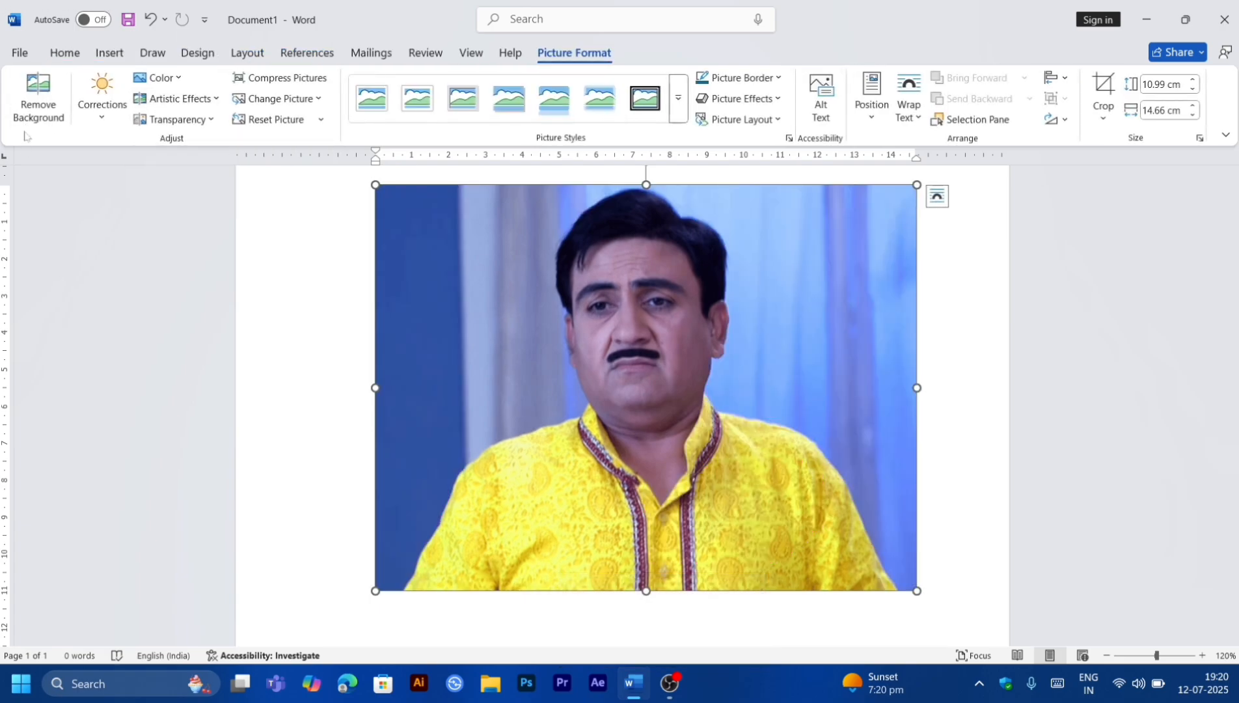
Step: Open the picture correction options and apply the -25% sharpness preset to the picture
left_click(90, 125)
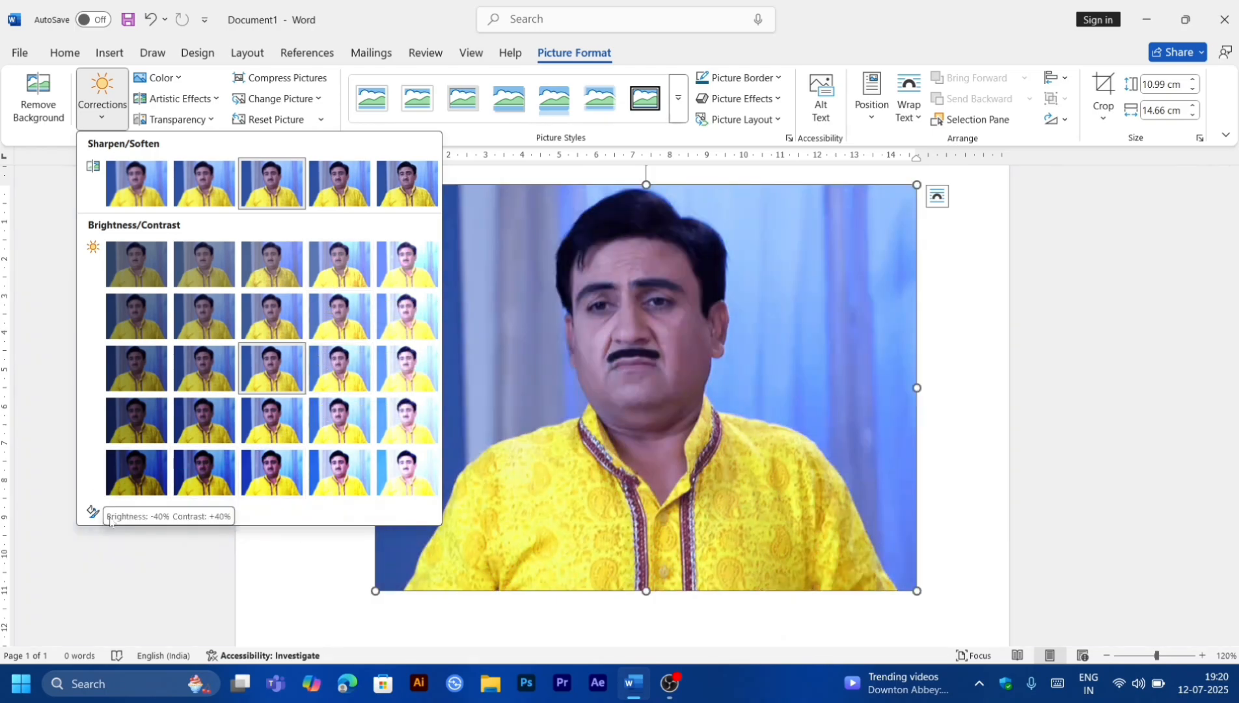
left_click(102, 514)
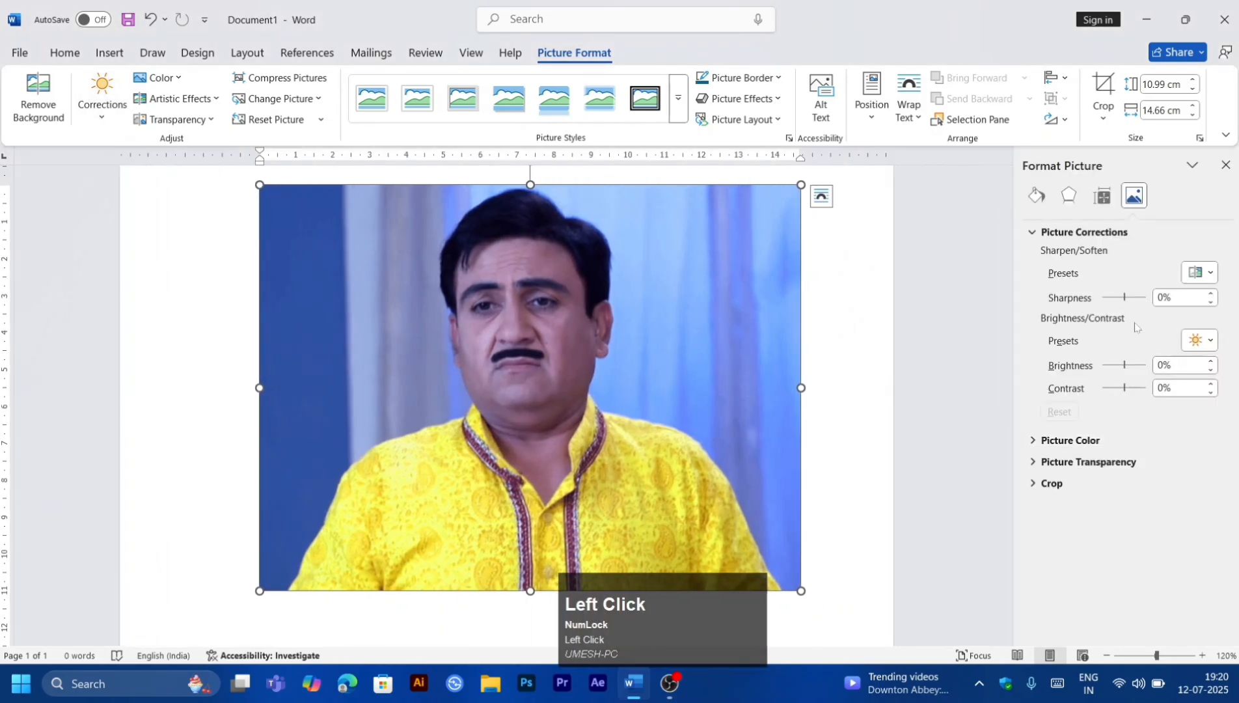
left_click(1201, 273)
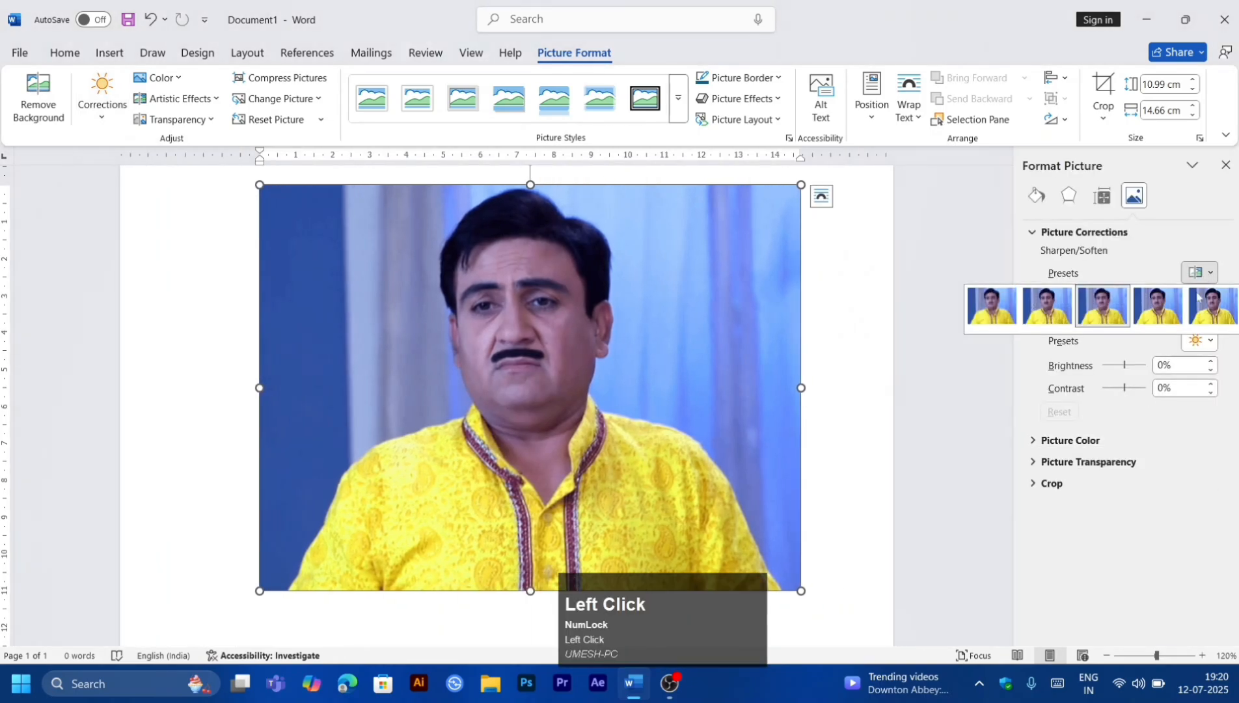
left_click(1098, 348)
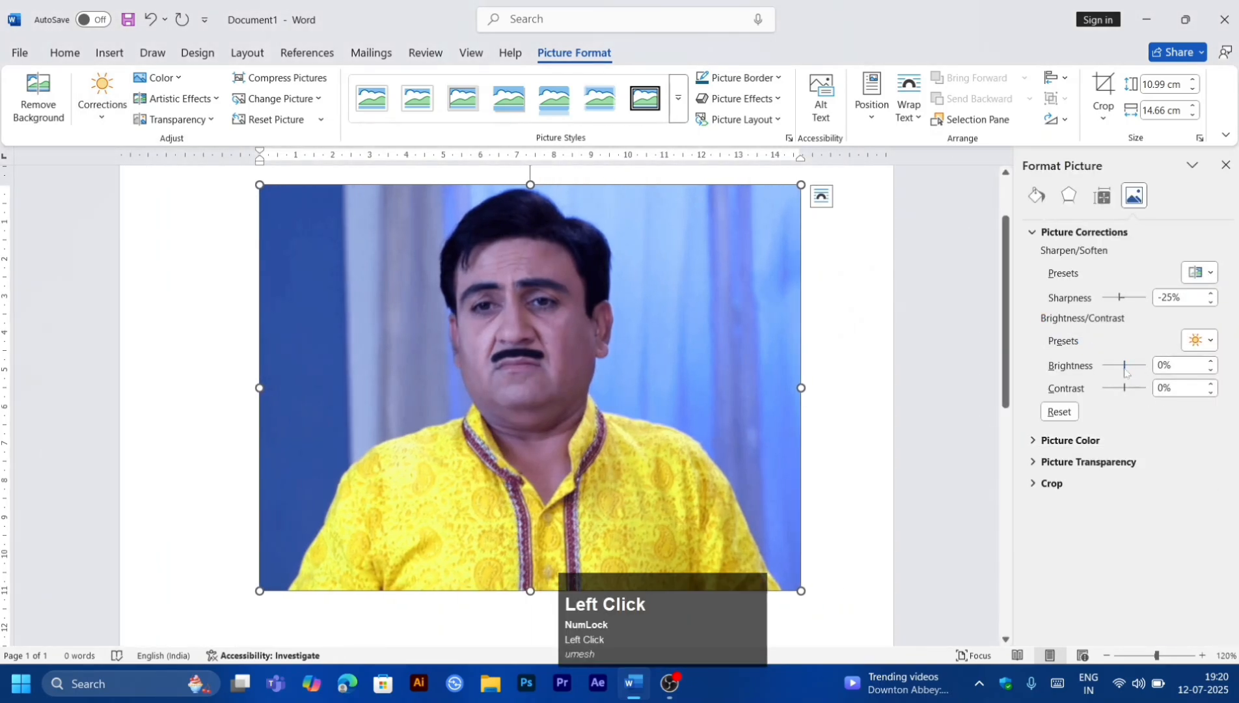
mouse_move(1118, 366)
left_mouse_down()
mouse_move(1138, 366)
mouse_move(1120, 366)
left_mouse_up()
left_click(1226, 166)
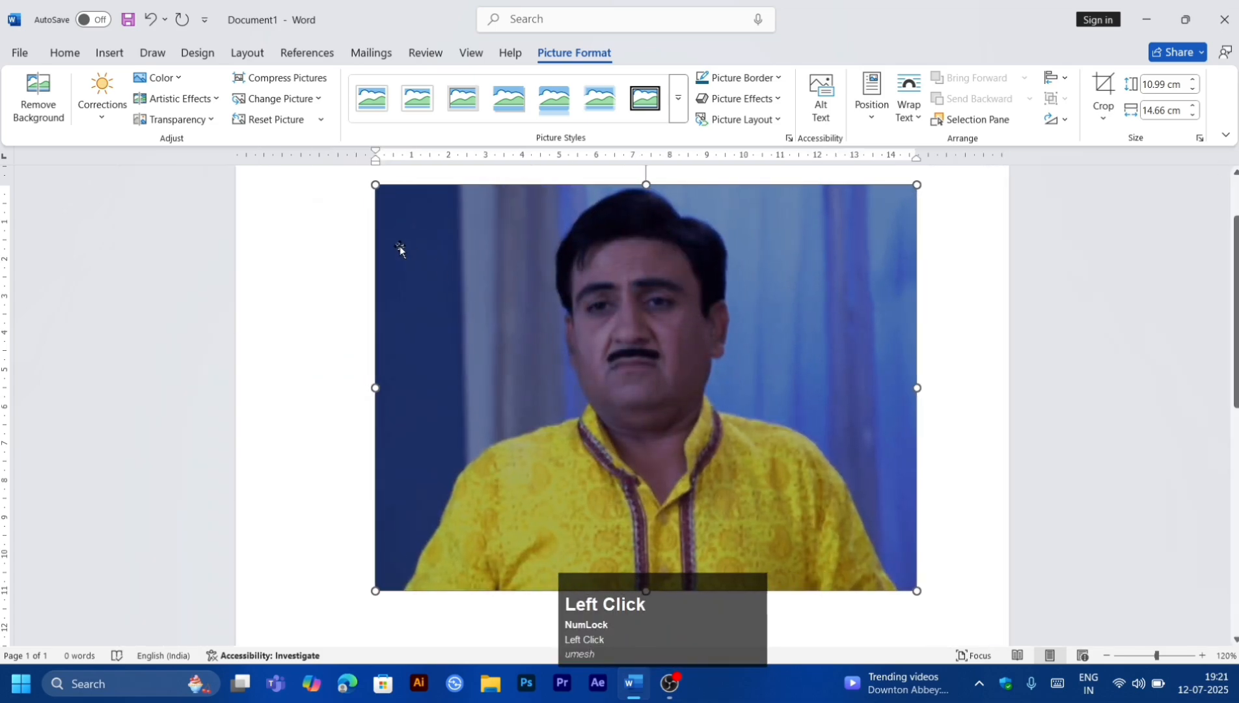
Step: Undo the last picture correction
left_click(103, 99)
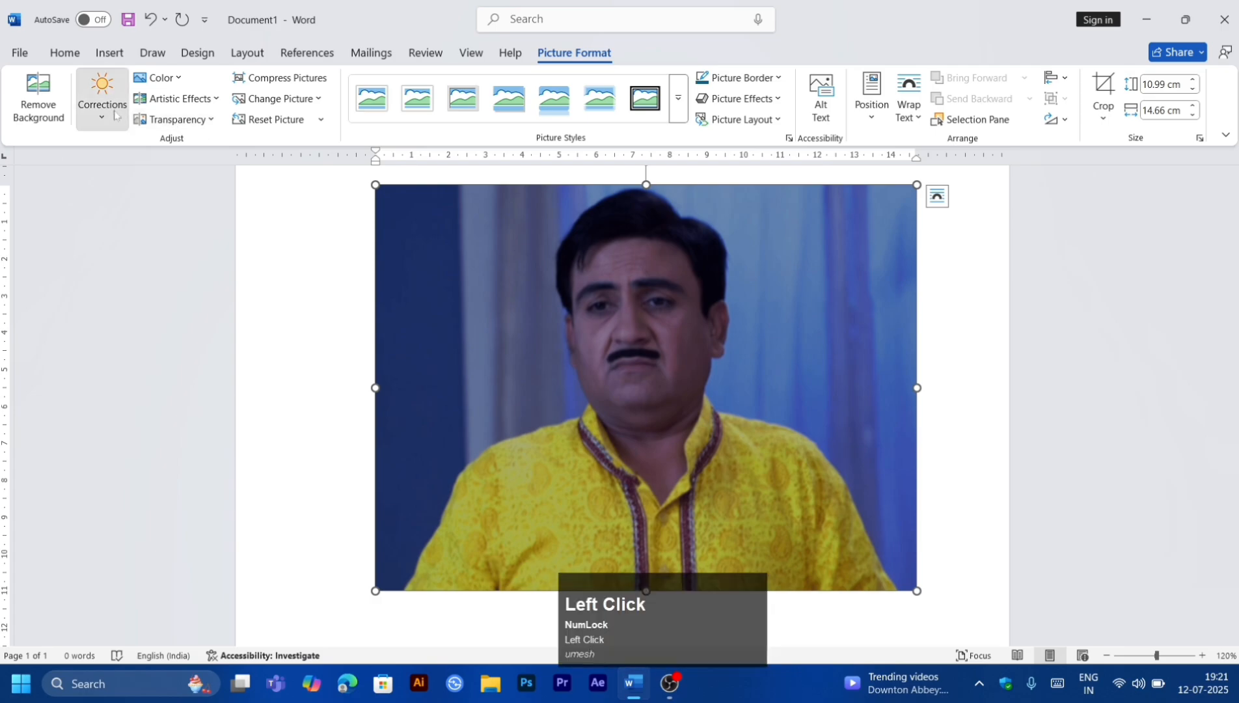
left_click(498, 280)
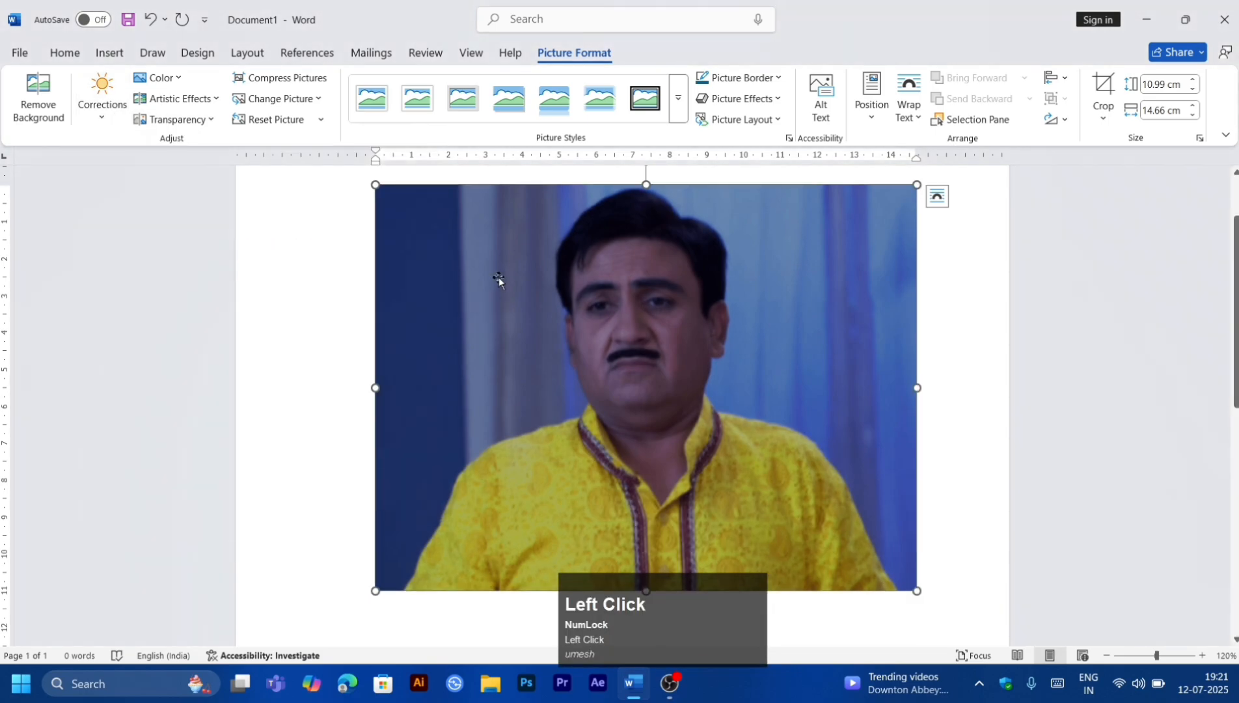
key("ctrl+z")
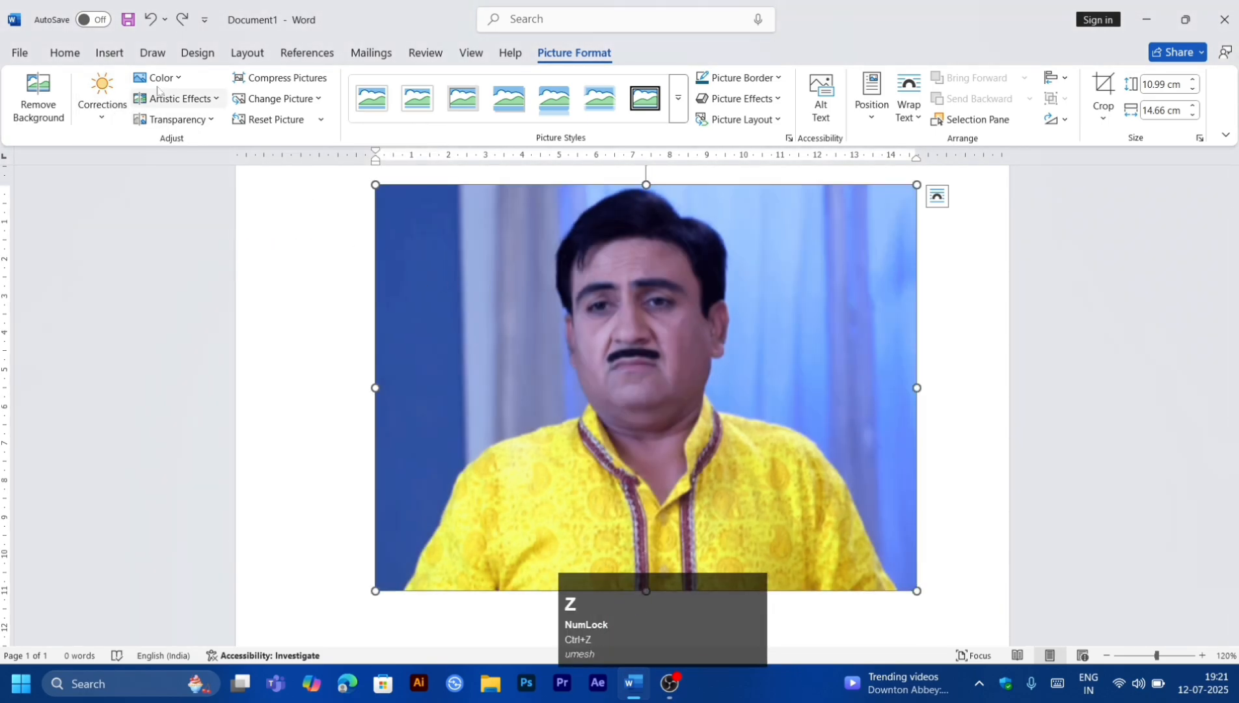
Step: Set the picture's blue background on the left as a transparent color
left_click(158, 78)
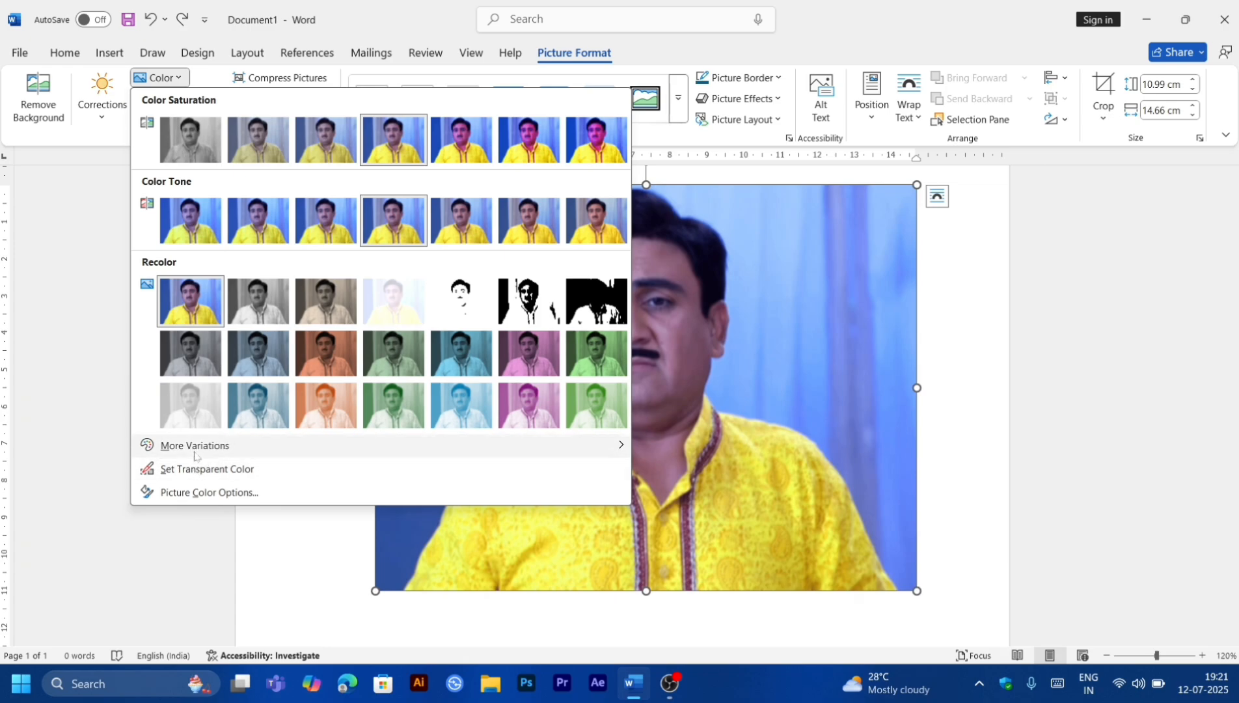
left_click(197, 470)
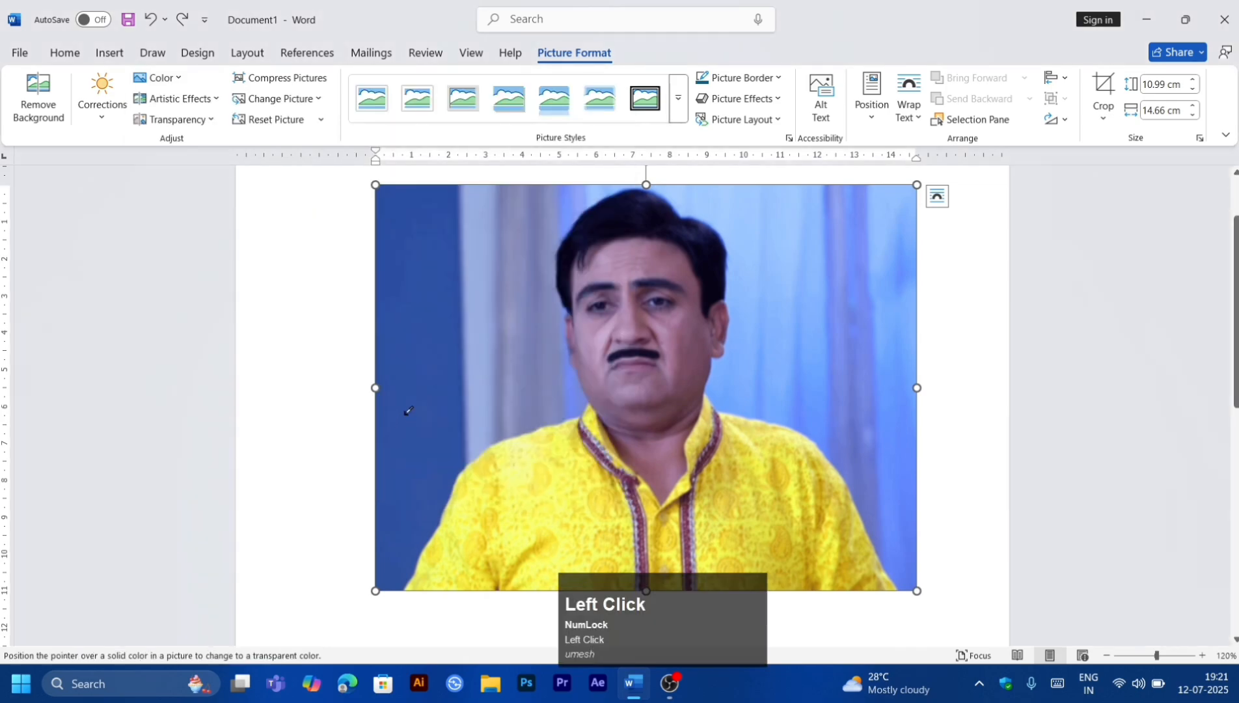
left_click(460, 396)
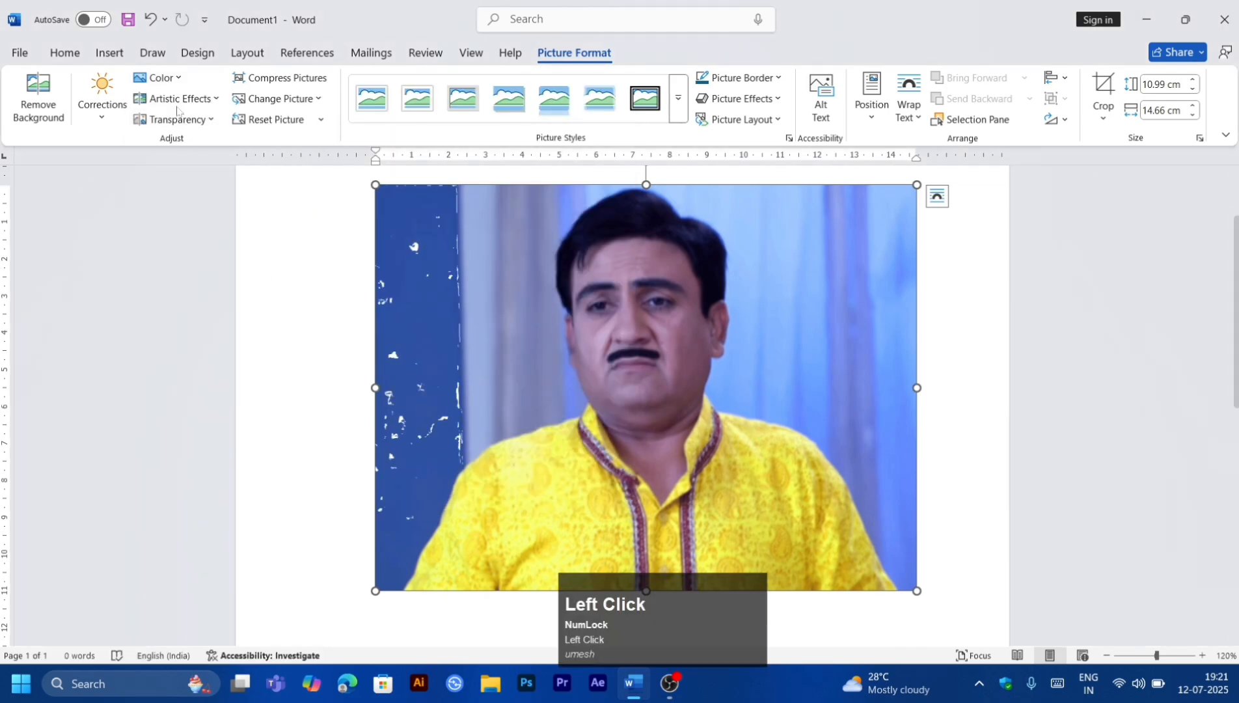
Step: Pick a light green custom color from the picture's color variations, then undo the last change
left_click(158, 77)
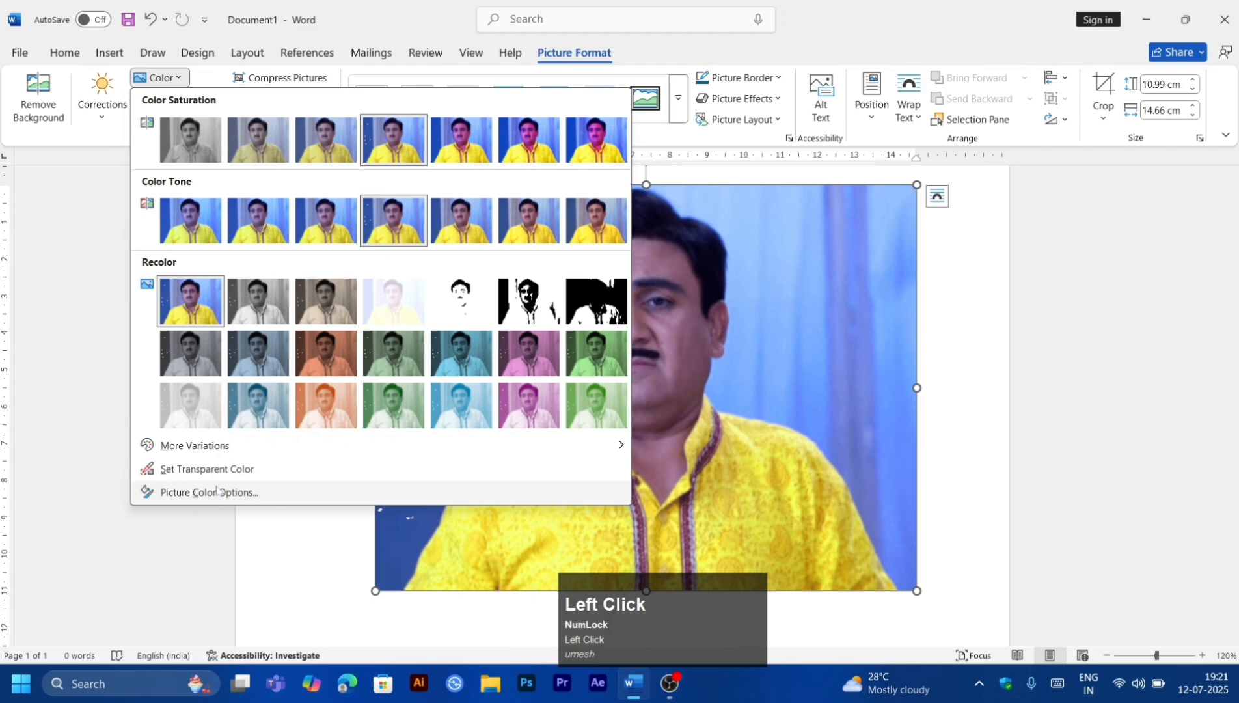
mouse_move(221, 449)
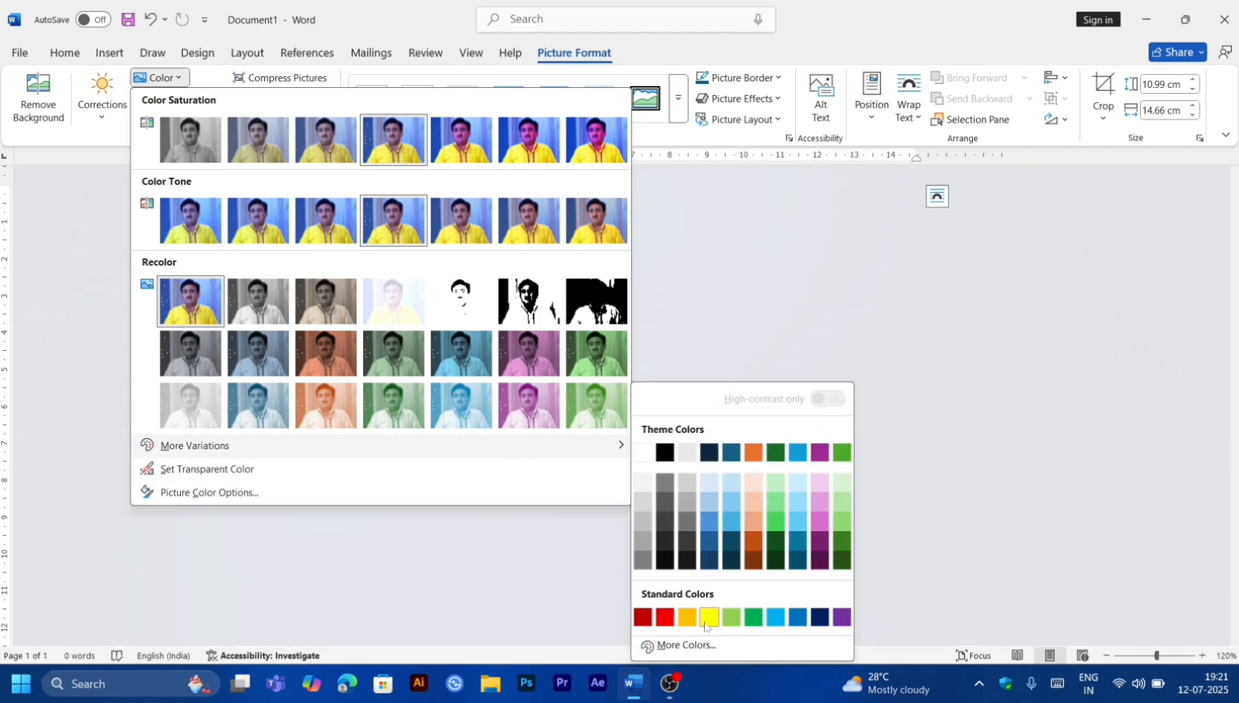
left_click(682, 644)
left_click(548, 304)
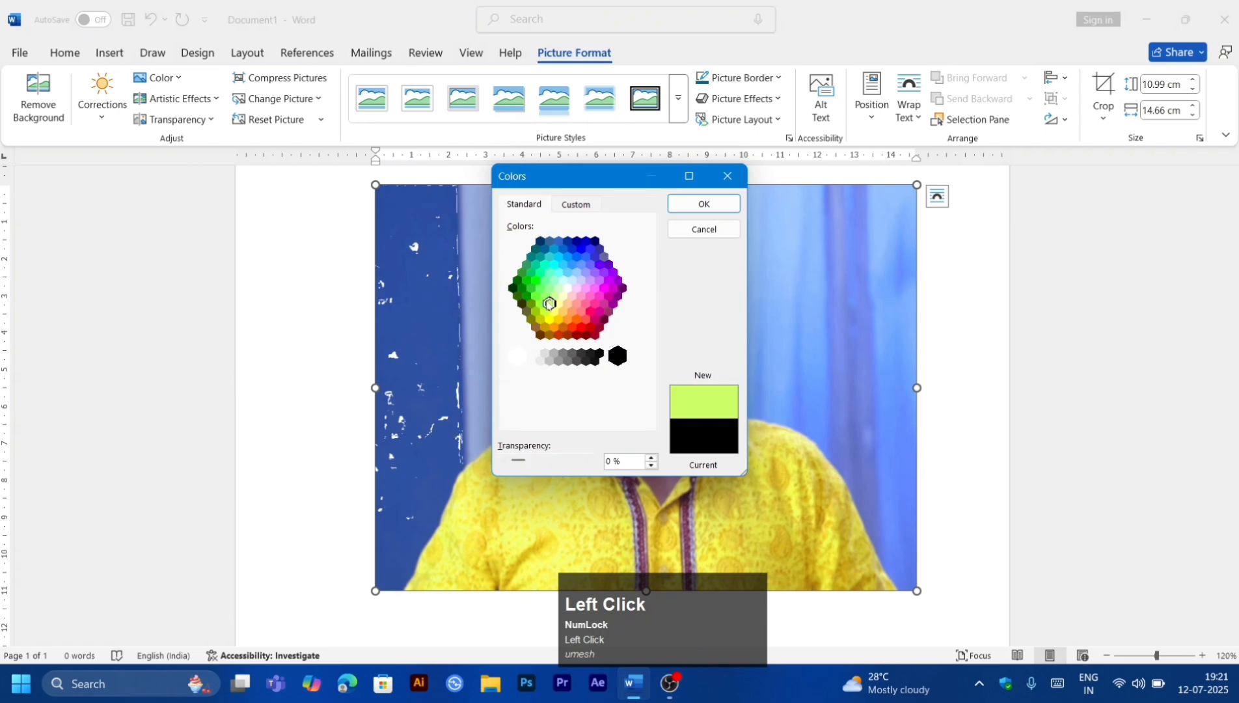
left_click(572, 259)
left_click(552, 294)
left_click(704, 203)
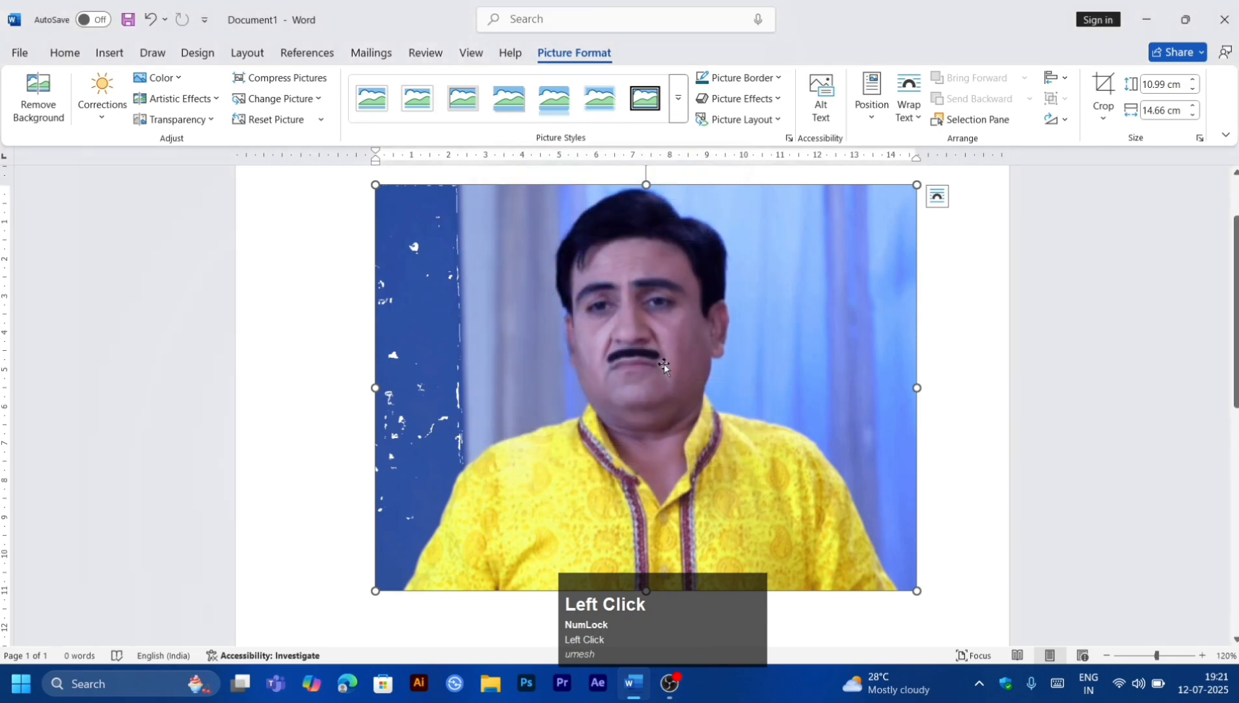
key("ctrl+z")
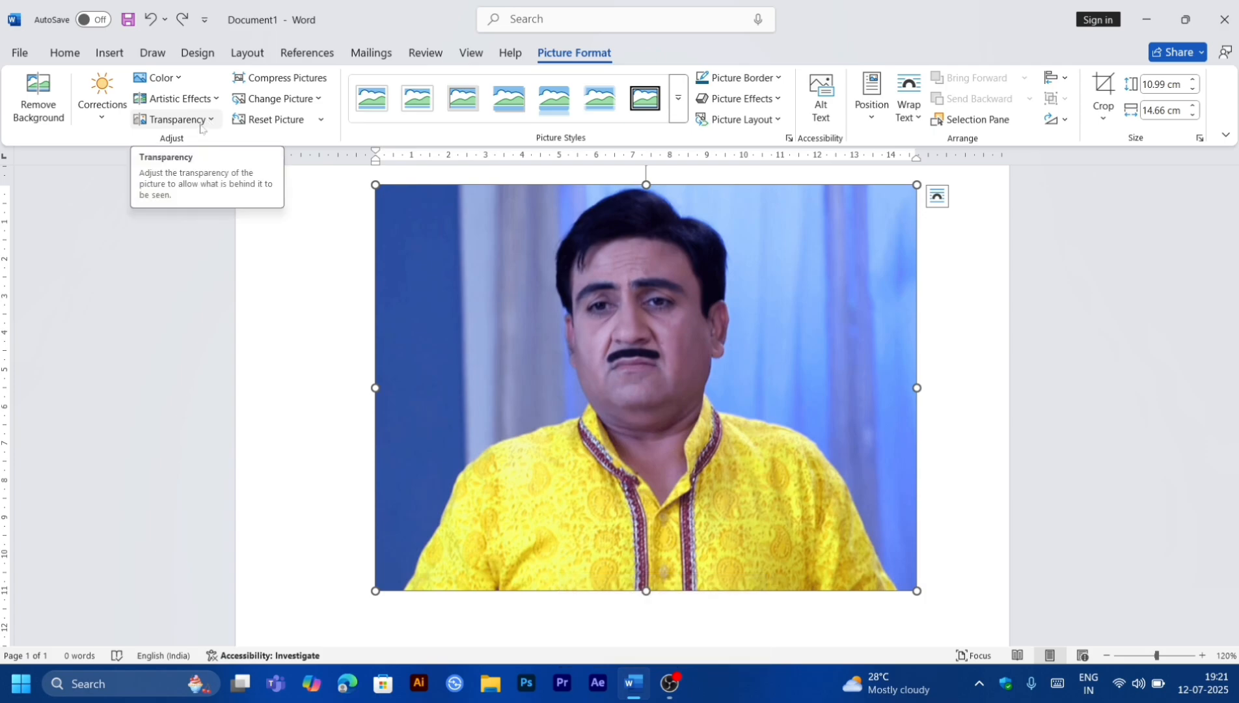
Step: Browse the artistic effects, then apply the first transparency preset, 0%, to the picture
left_click(195, 99)
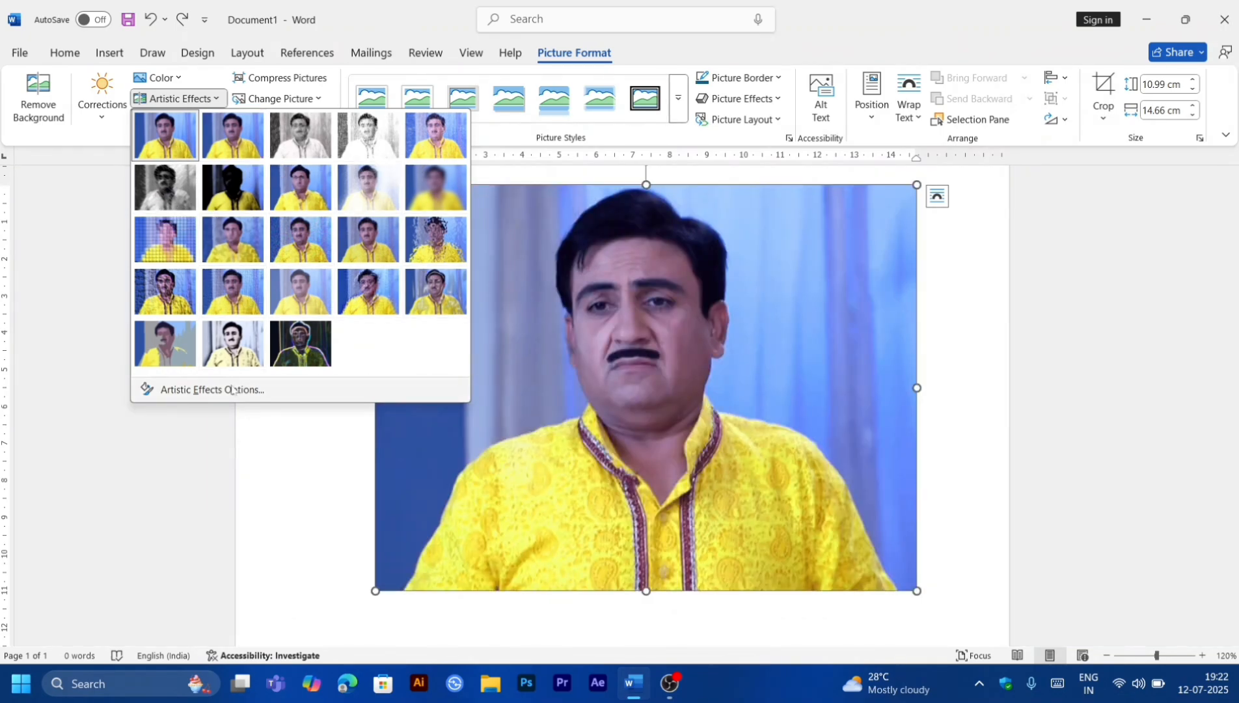
left_click(237, 456)
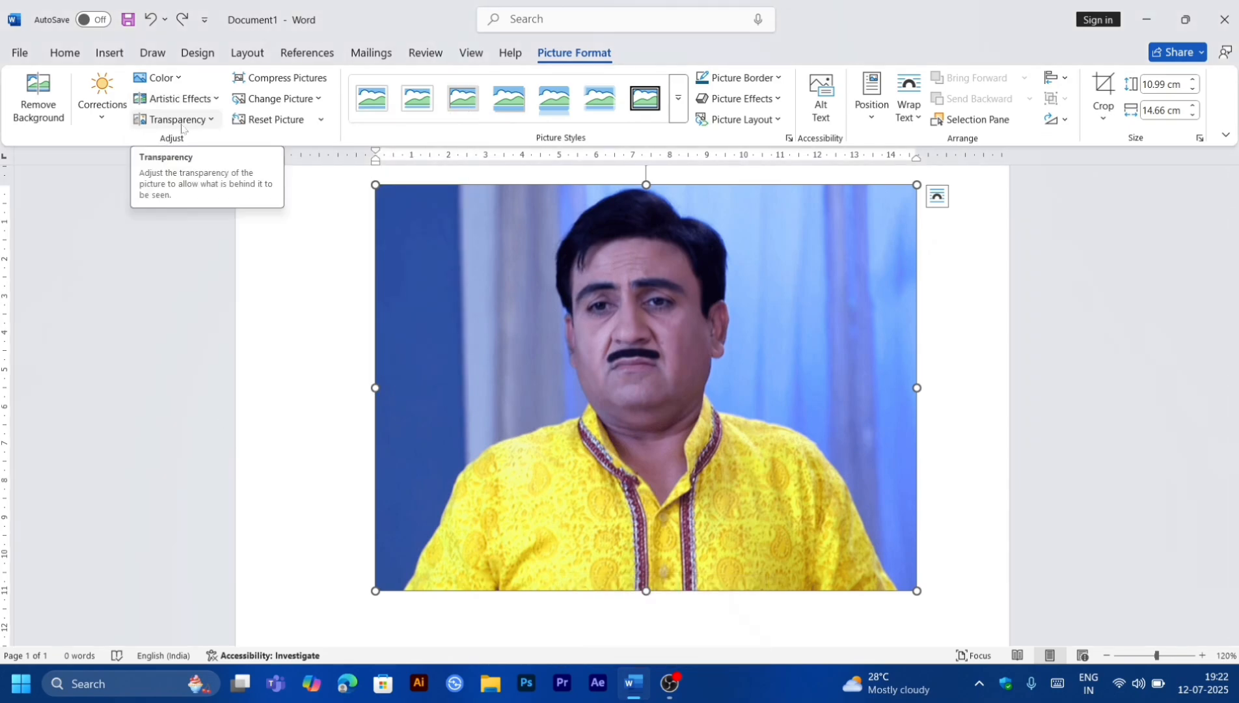
left_click(181, 120)
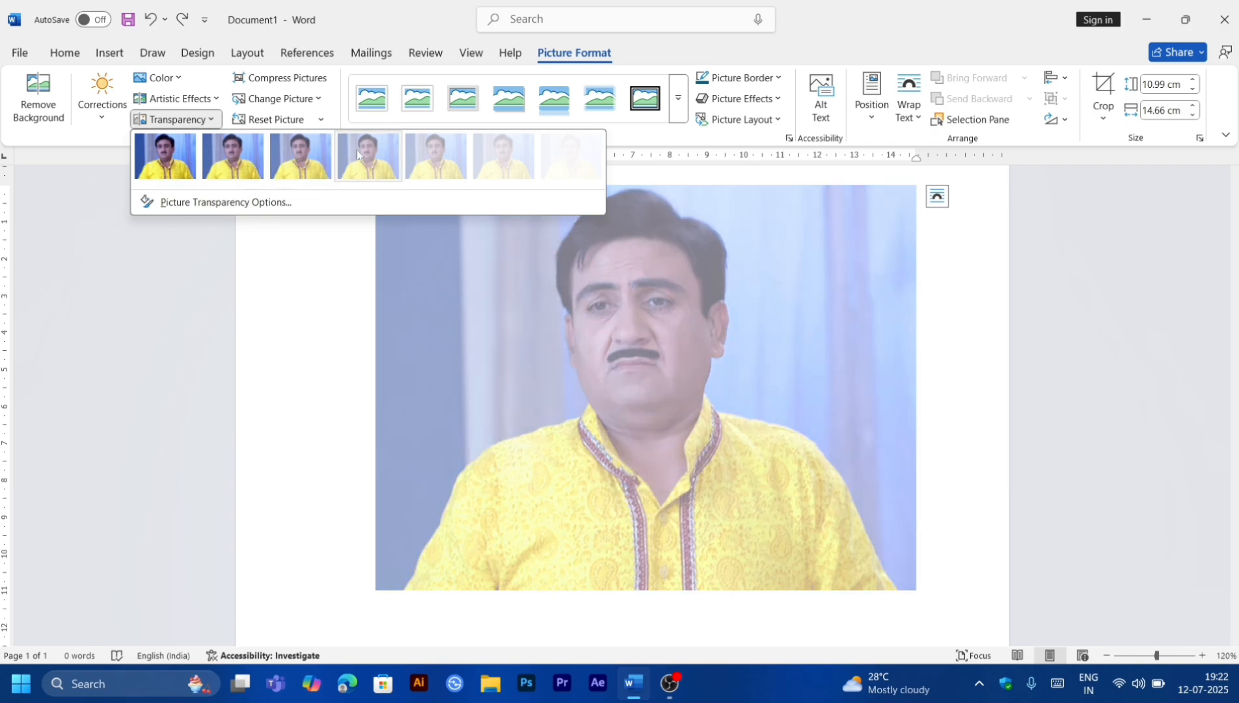
left_click(162, 160)
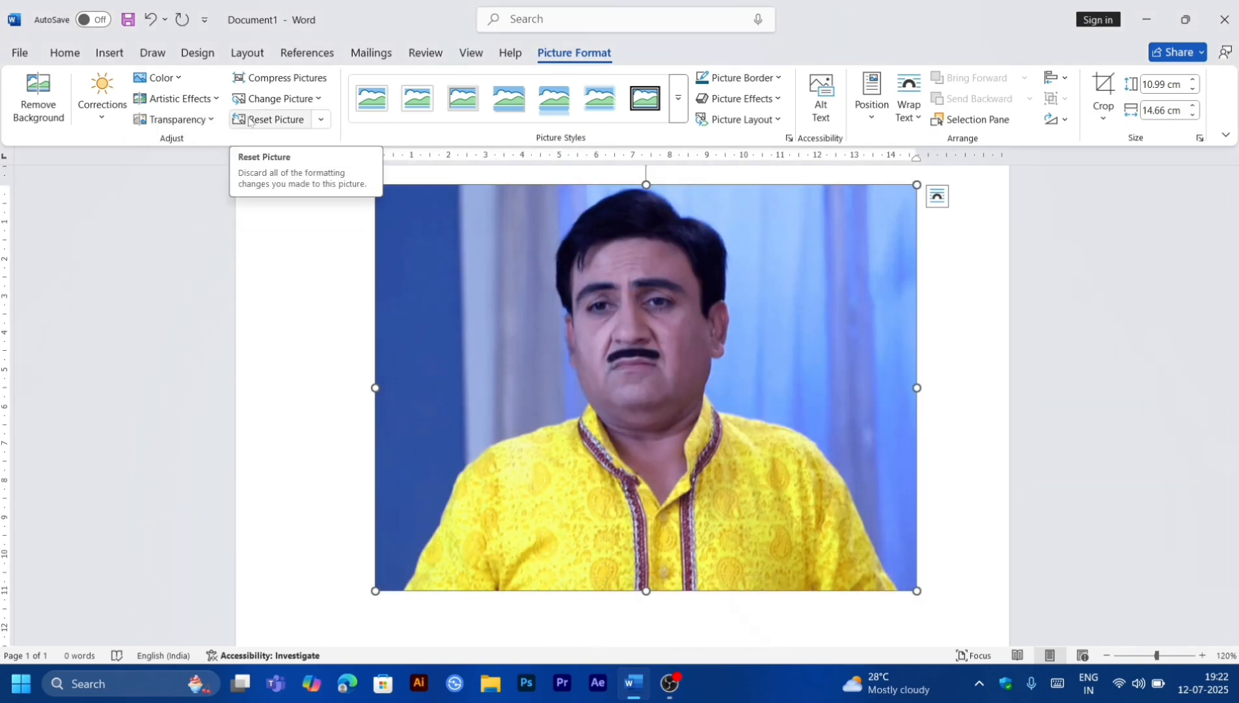
Step: Compress the picture using the E-mail (96 ppi) resolution
left_click(276, 86)
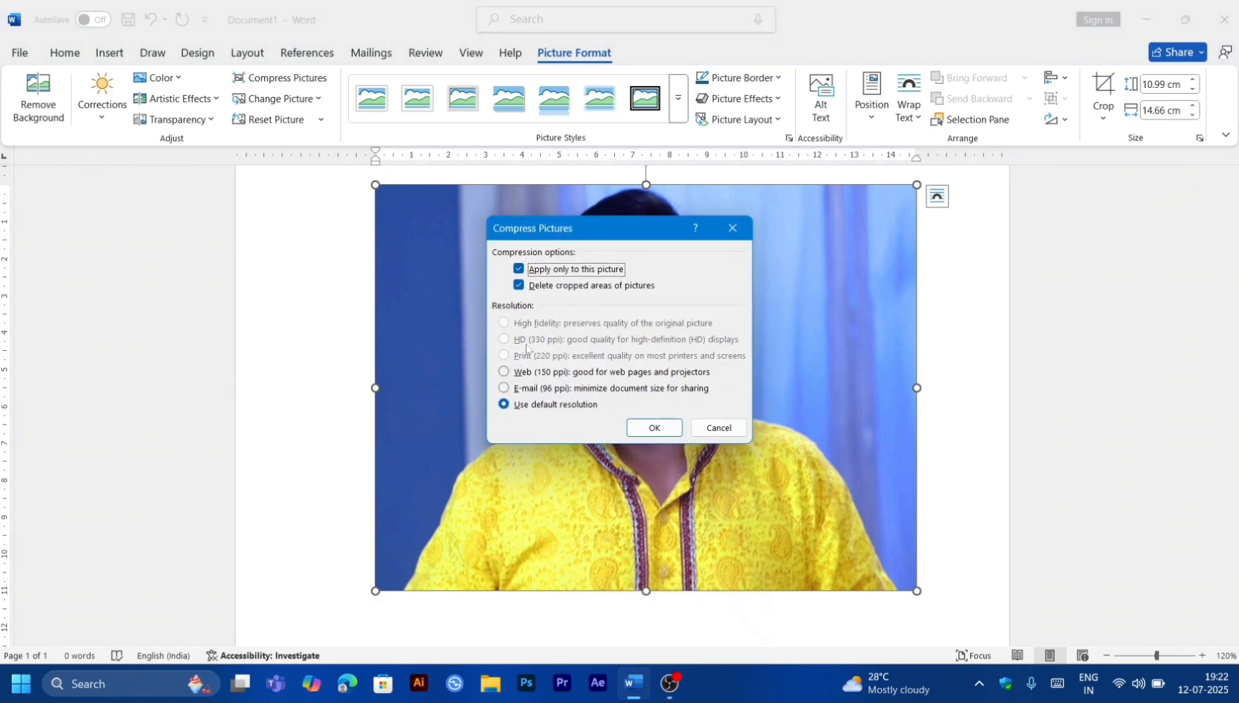
left_click(513, 390)
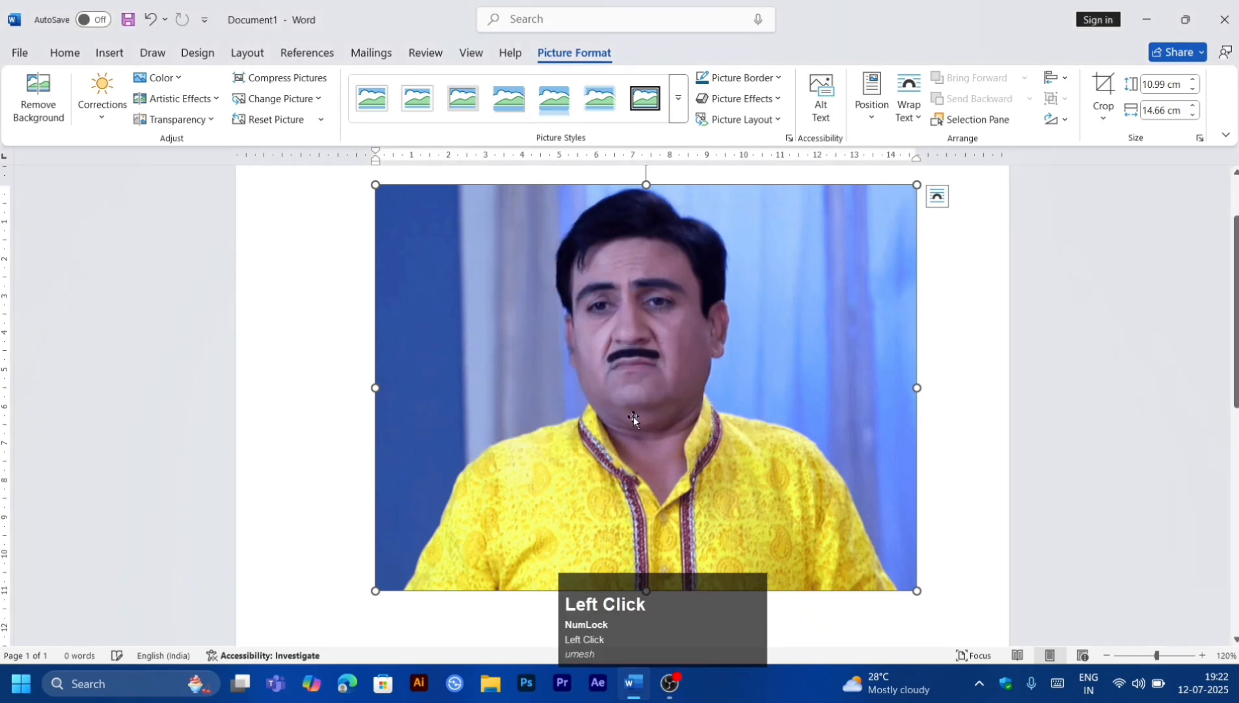
Step: Replace the picture with a Doraemon image found by searching online pictures for doraemon
scroll(631, 417, "up", 20, "ctrl")
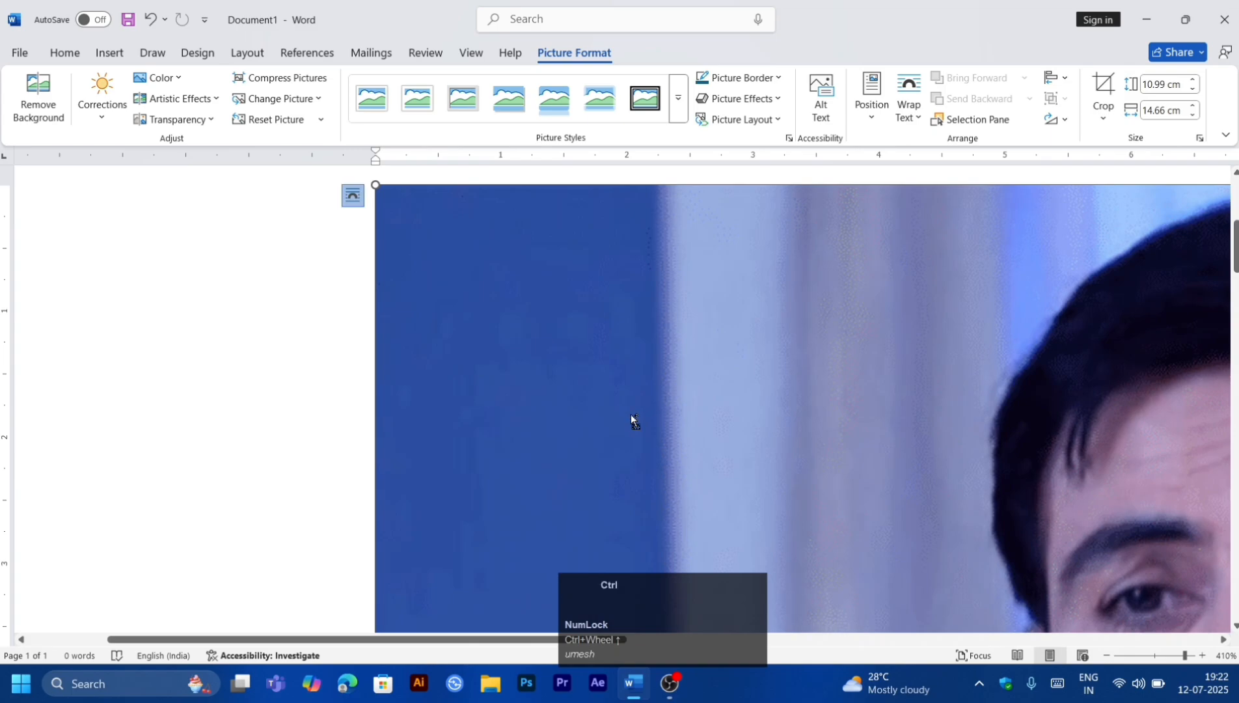
scroll(631, 416, "down", 4, "ctrl")
scroll(630, 414, "down", 20, "ctrl")
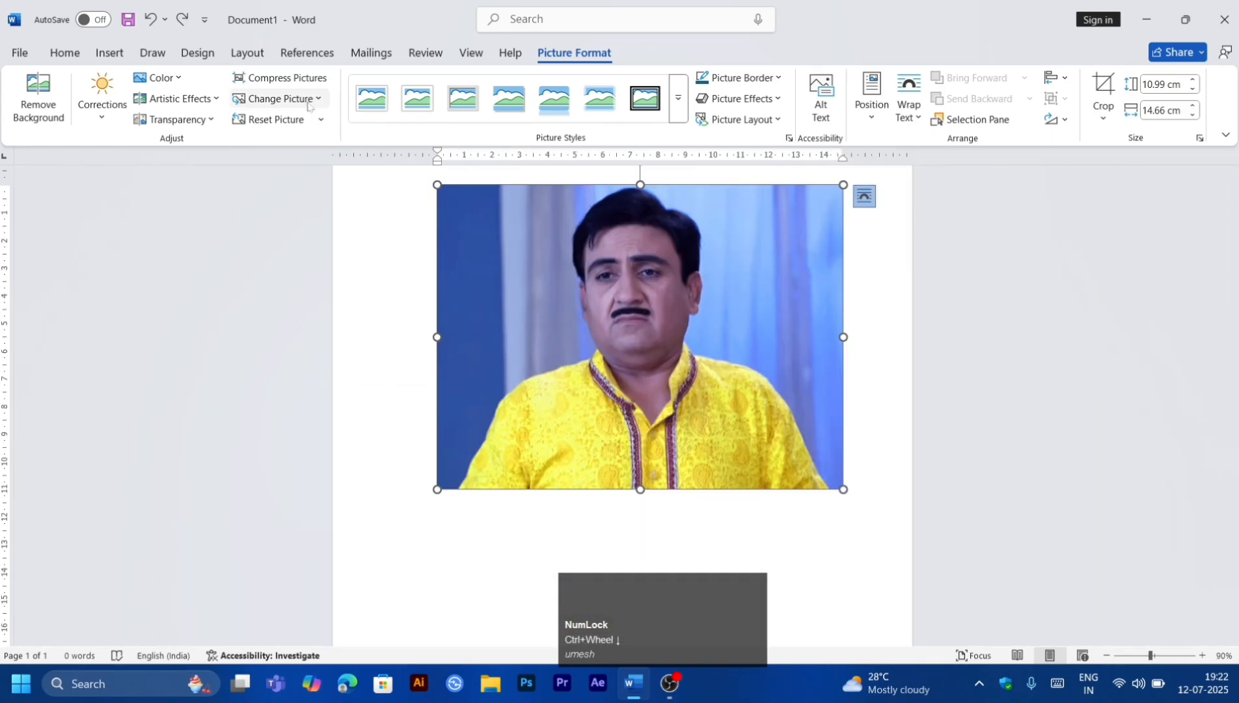
left_click(308, 101)
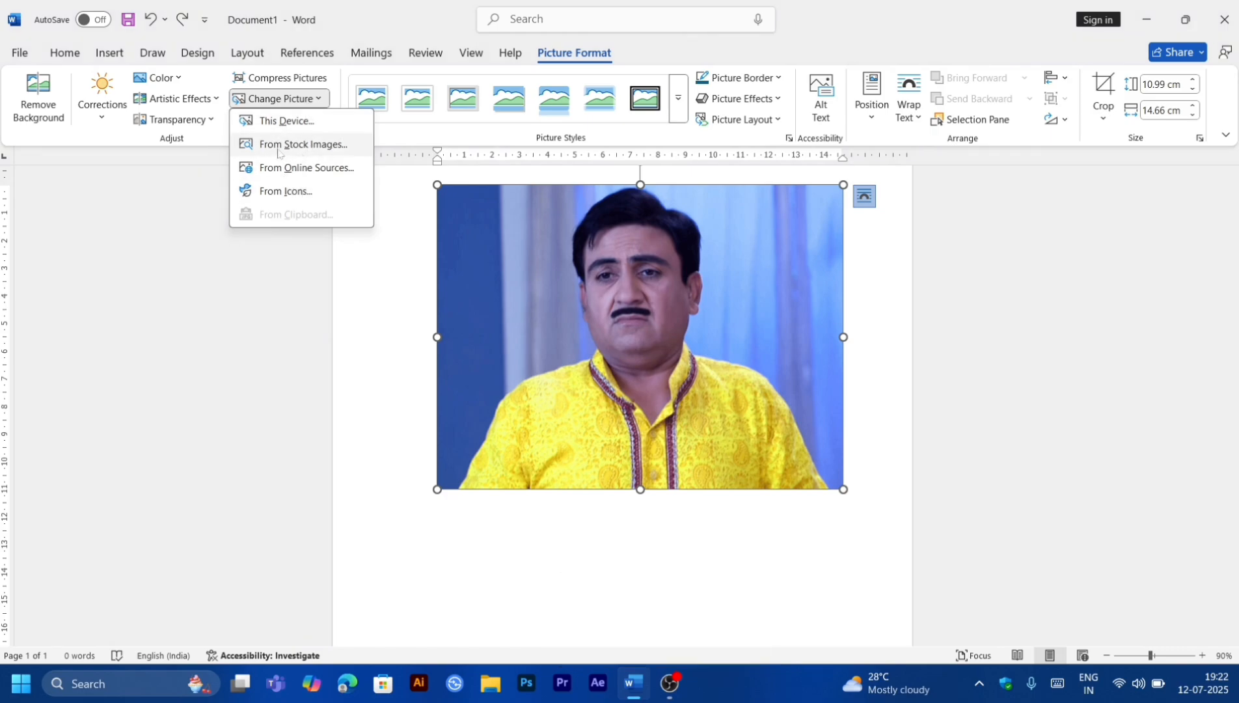
left_click(308, 168)
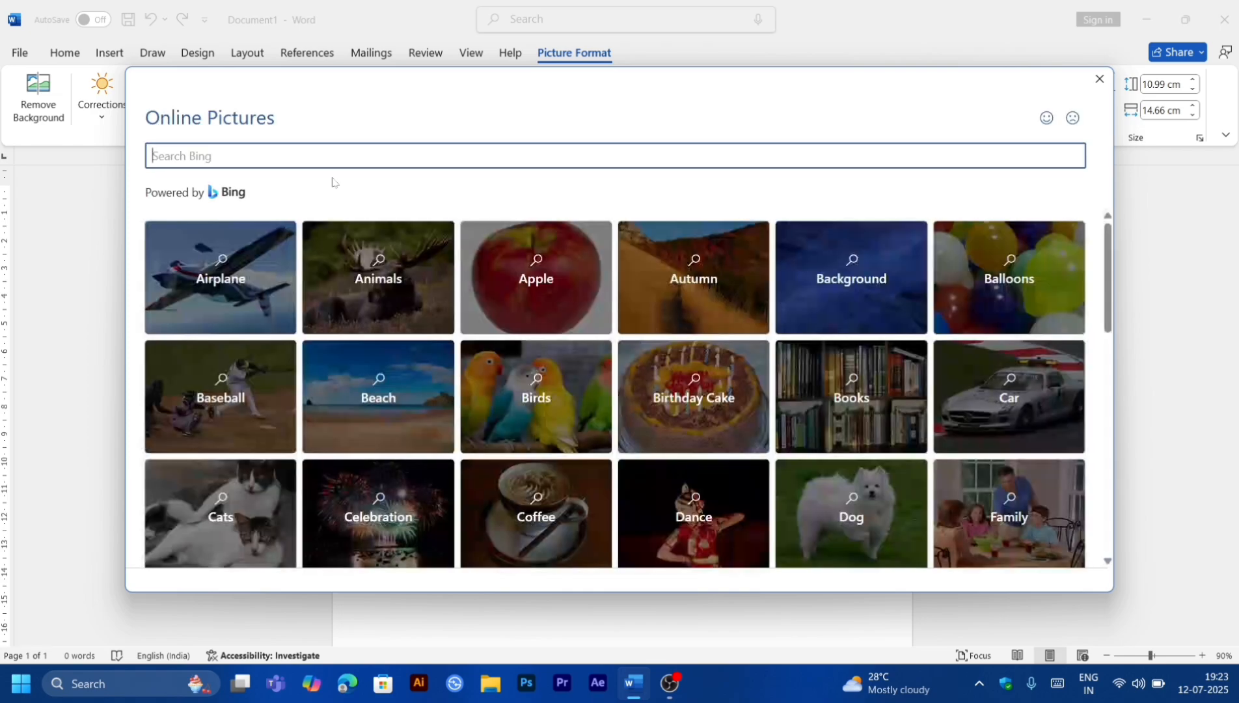
type("doraemon")
key("Return")
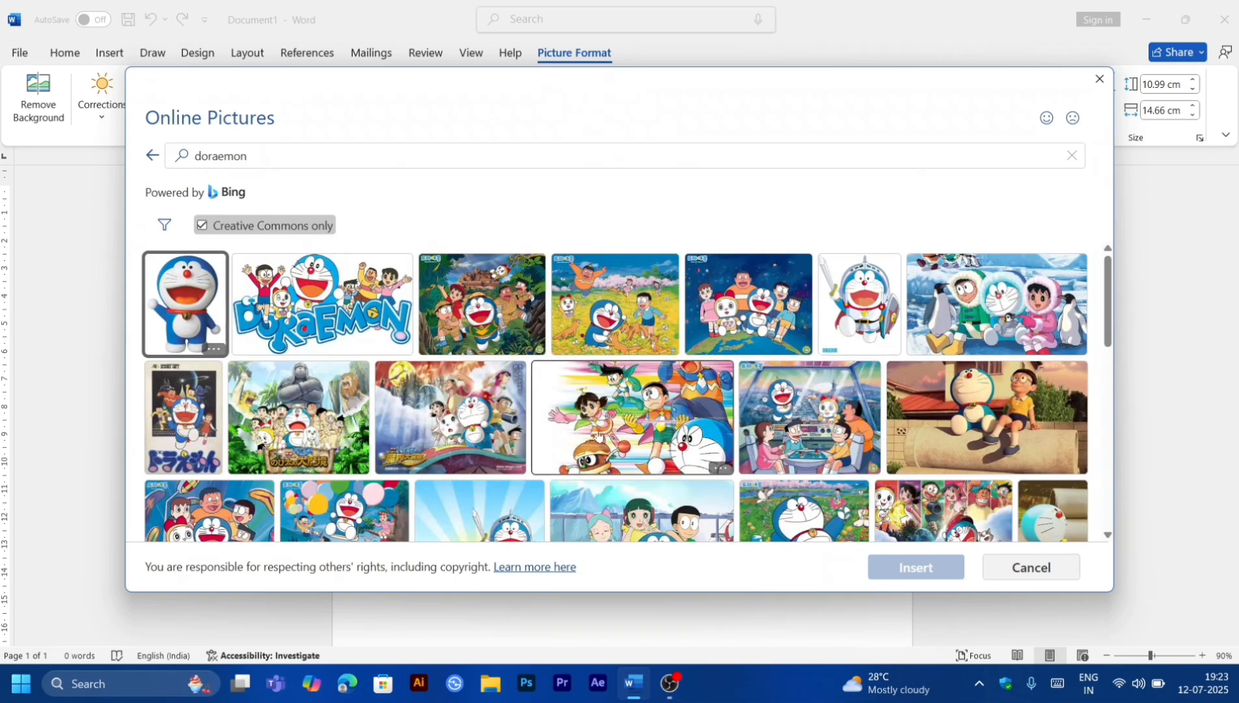
double_click(597, 437)
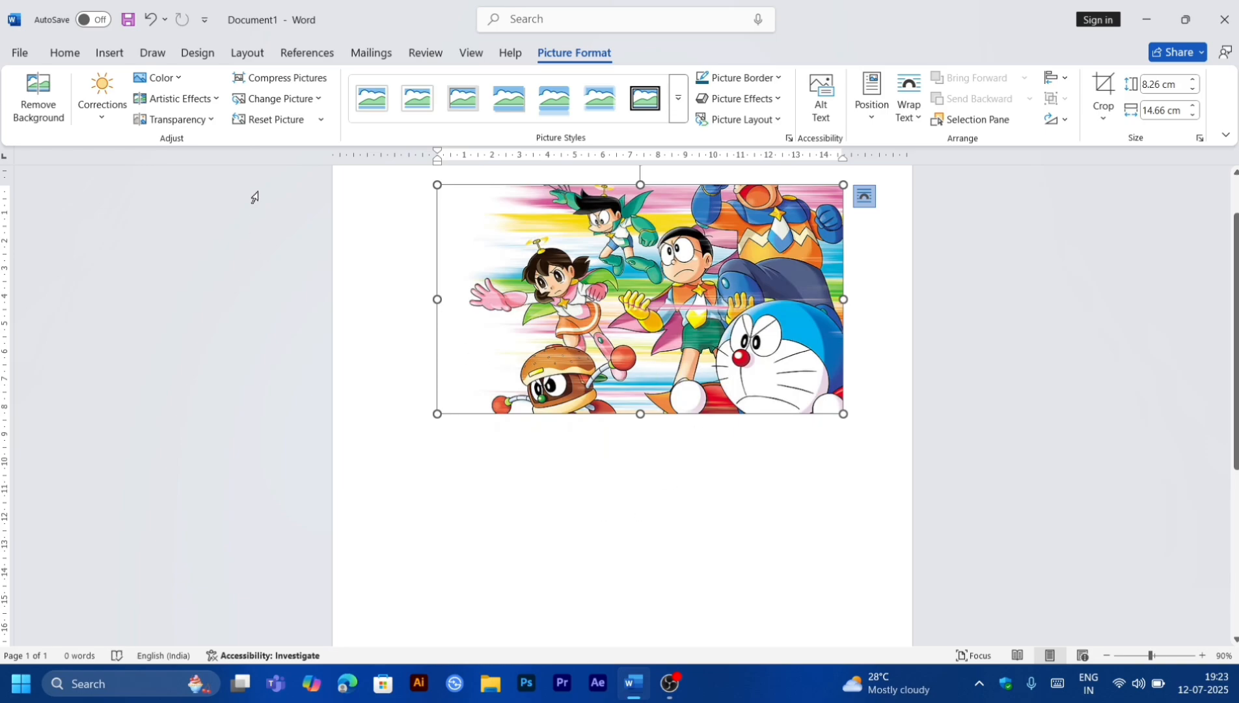
Step: Apply a brightness and contrast correction preset to the Doraemon picture
left_click(164, 93)
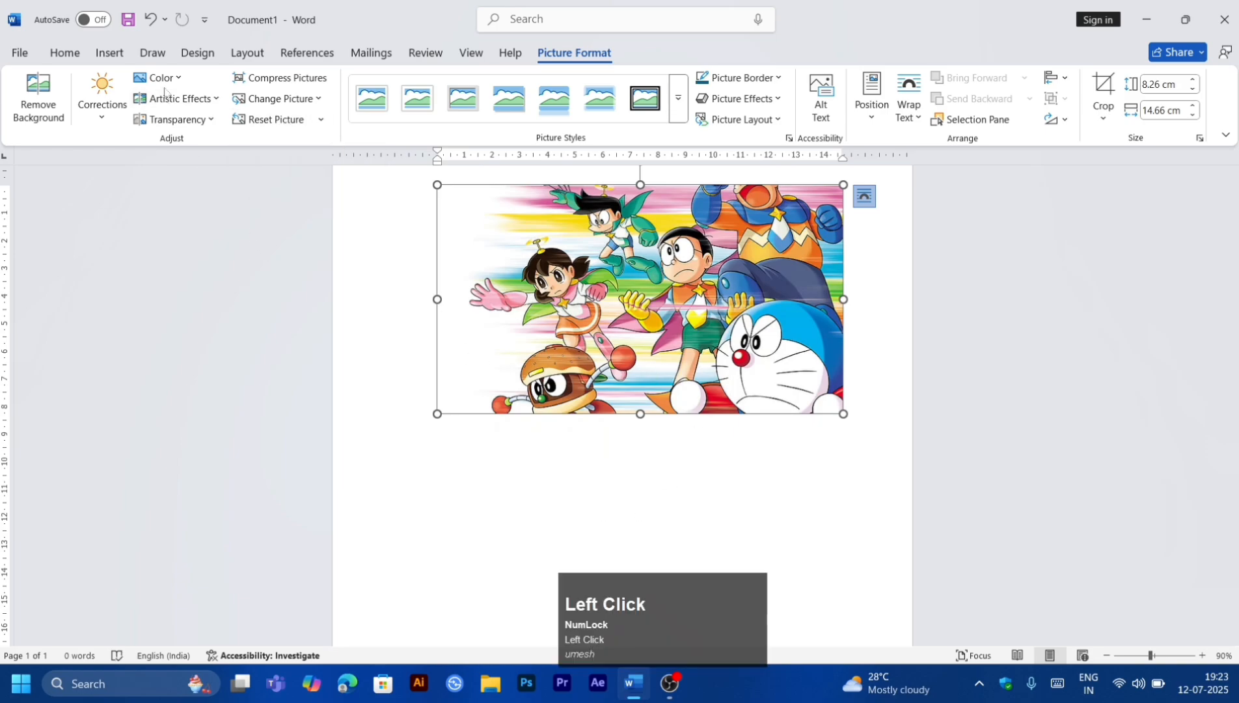
left_click(165, 88)
left_click(161, 77)
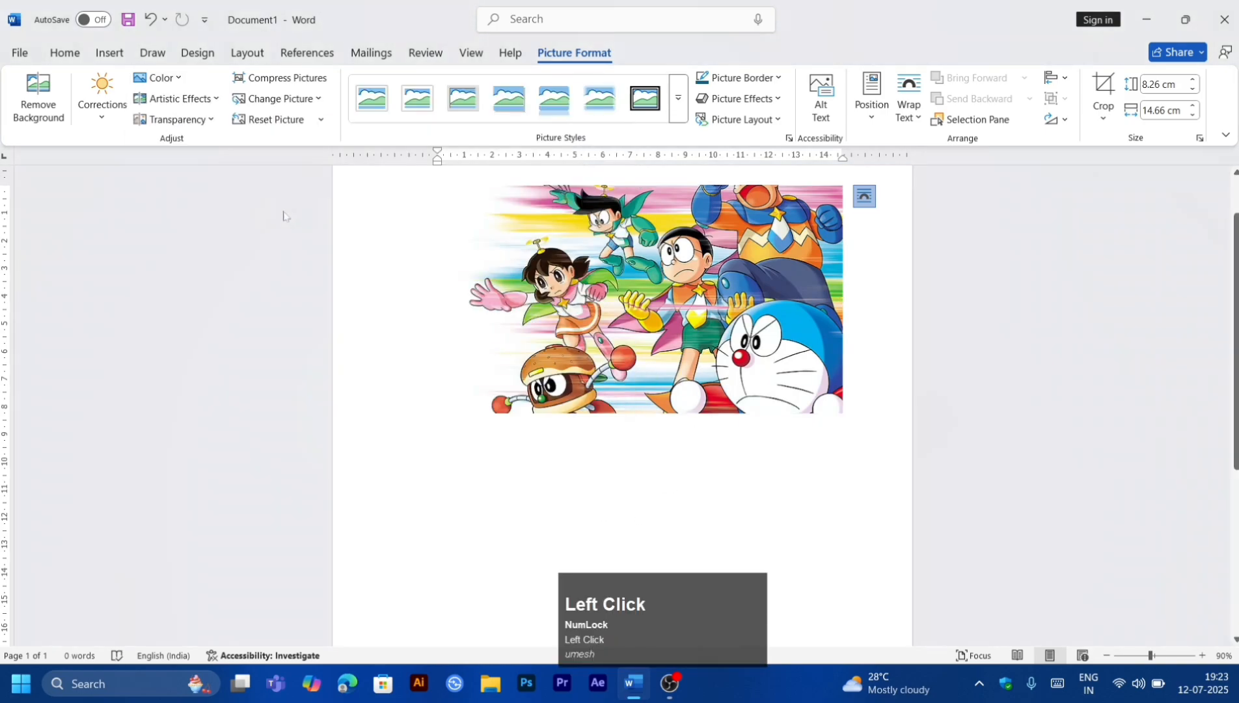
left_click(103, 91)
left_click(207, 274)
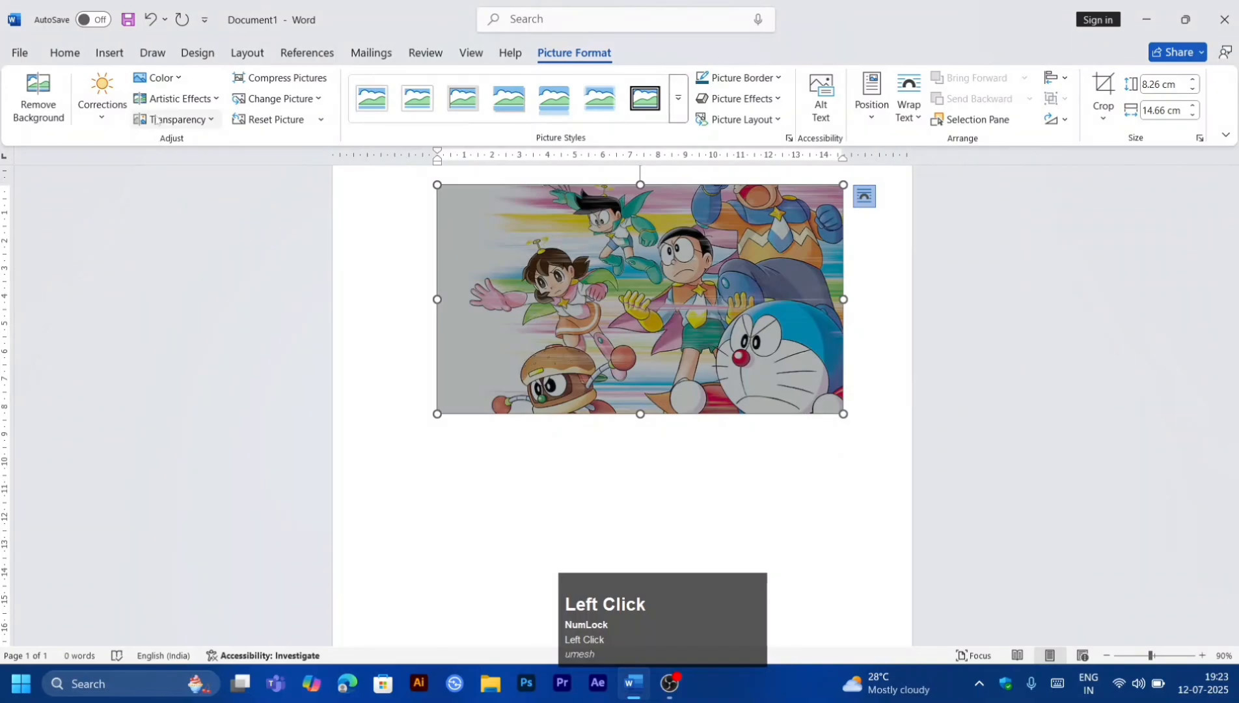
Step: Apply a transparency preset to the picture, then reset all of the picture's formatting
left_click(170, 119)
left_click(368, 154)
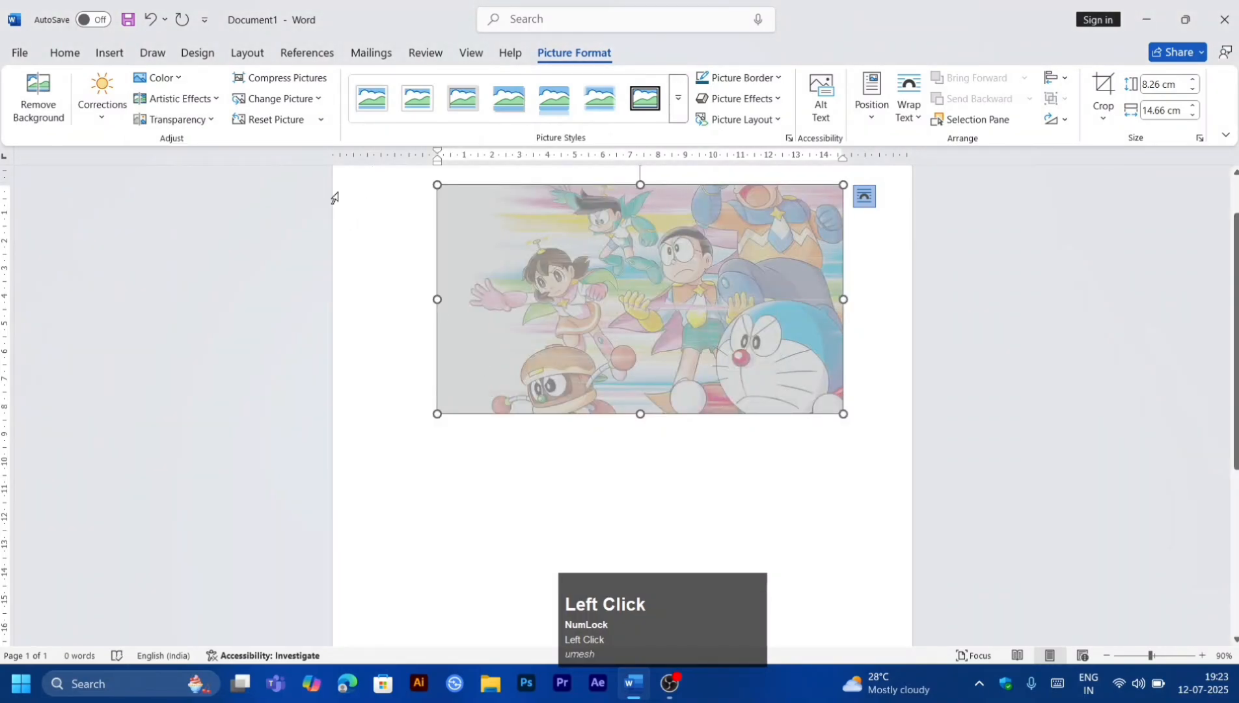
left_click(263, 120)
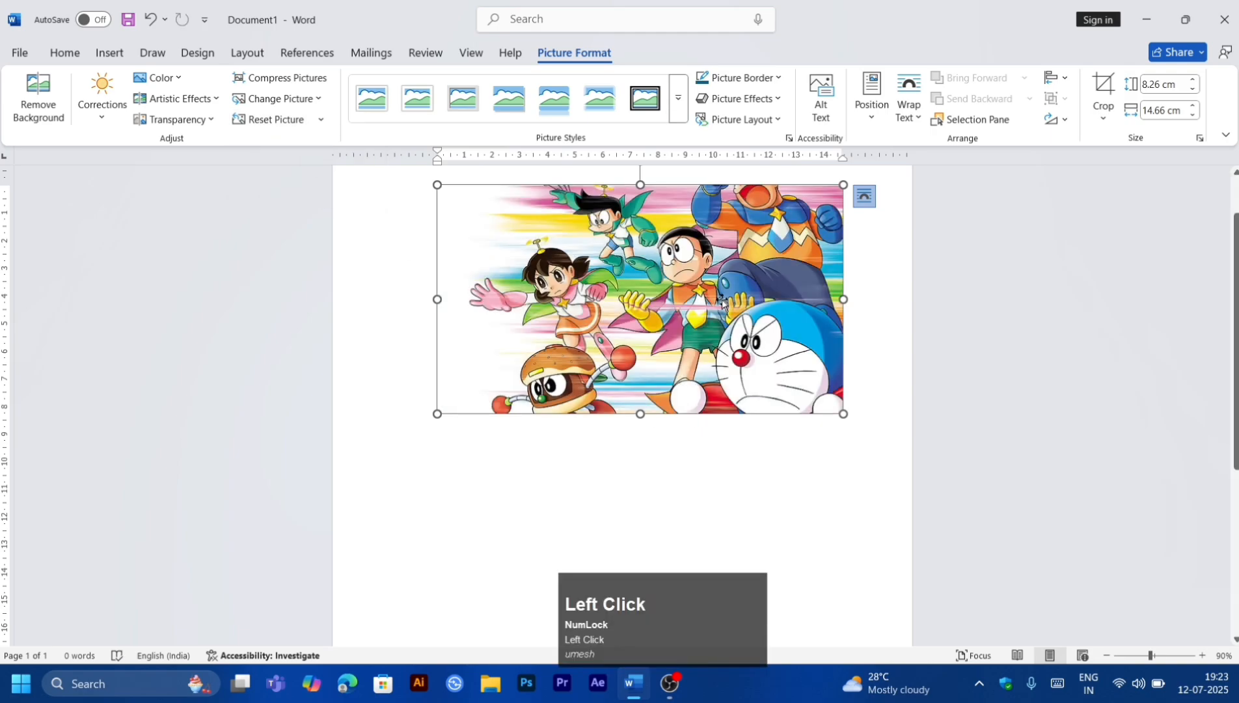
Step: Select the picture and apply a cut-corner picture style to it
left_click(597, 484)
left_click(514, 303)
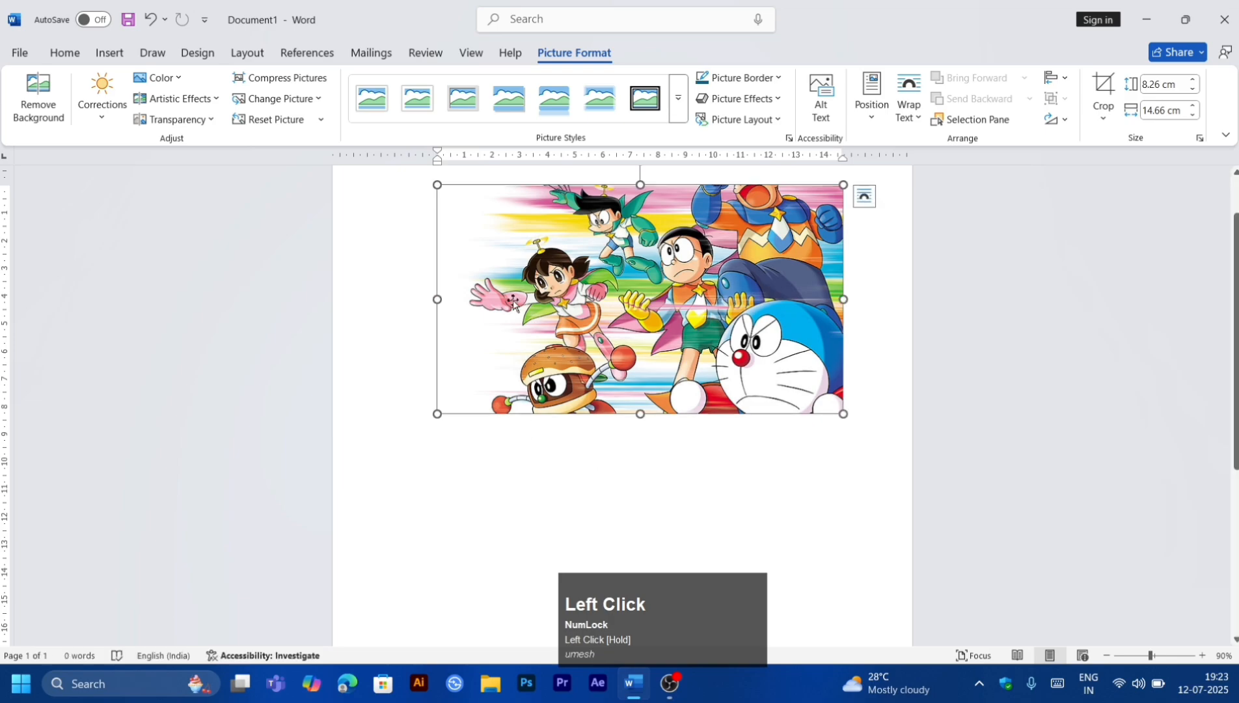
left_click(682, 116)
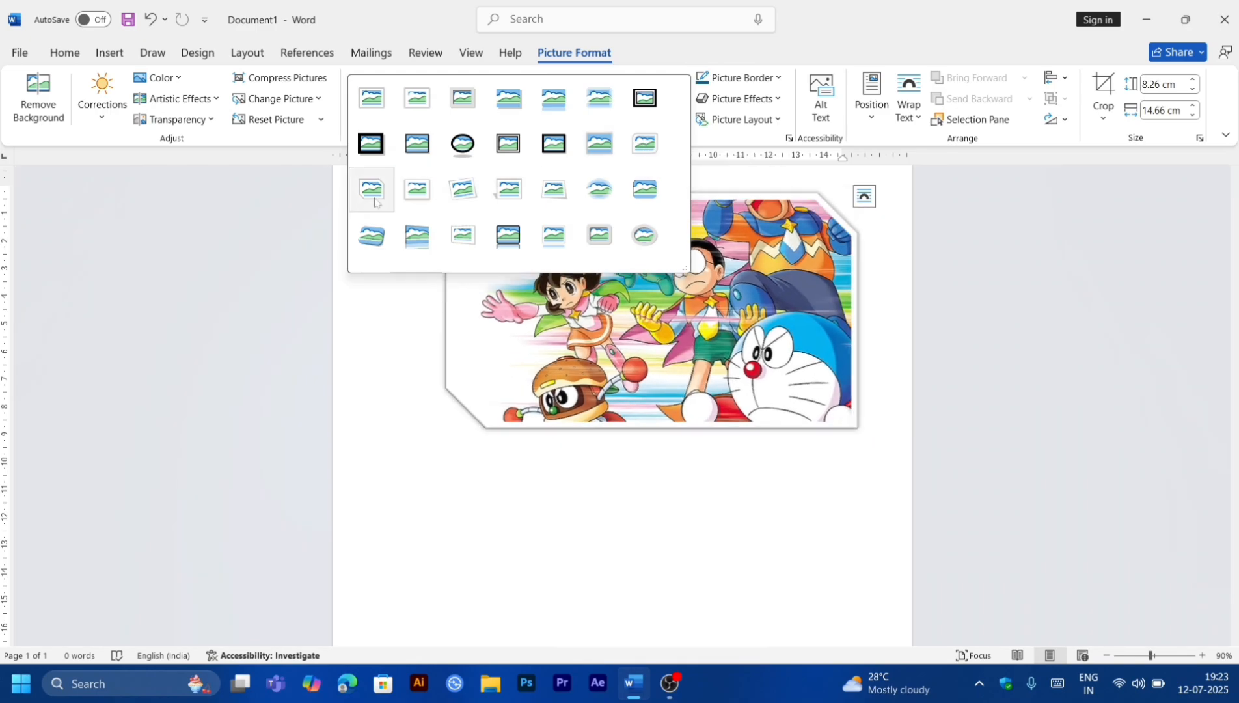
left_click(375, 201)
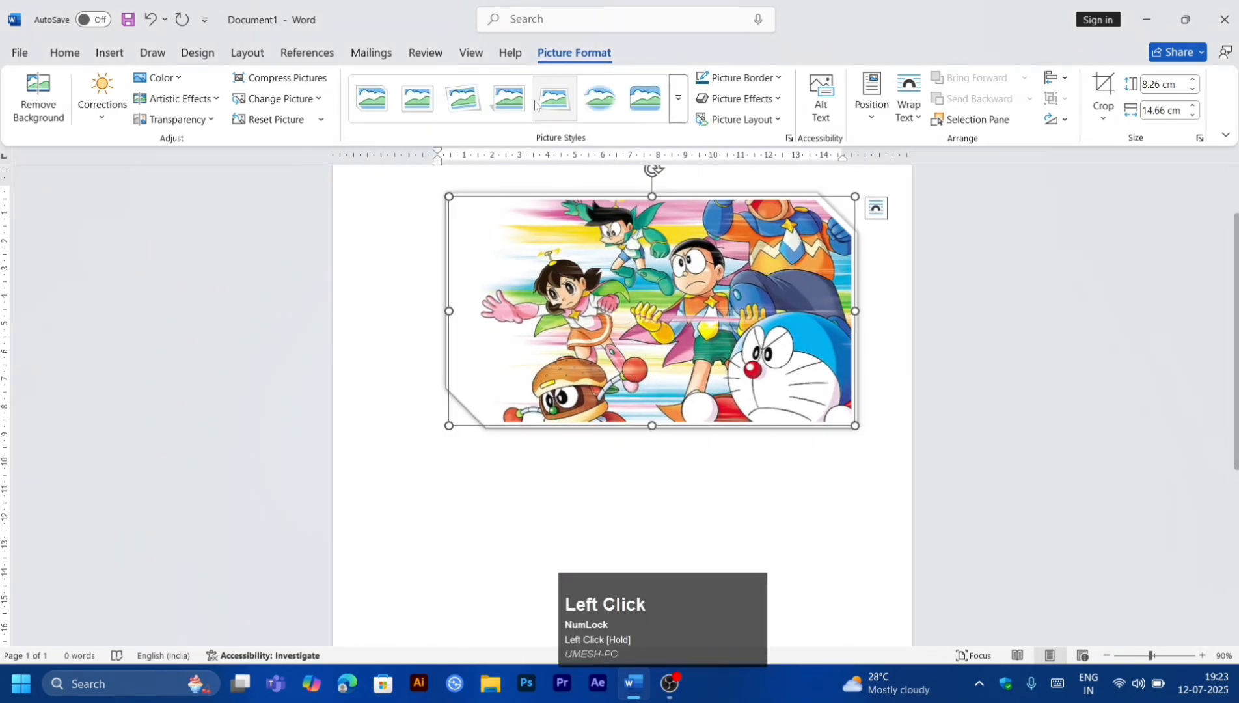
Step: Apply the first picture style, a simple white frame, to the picture
left_click(757, 77)
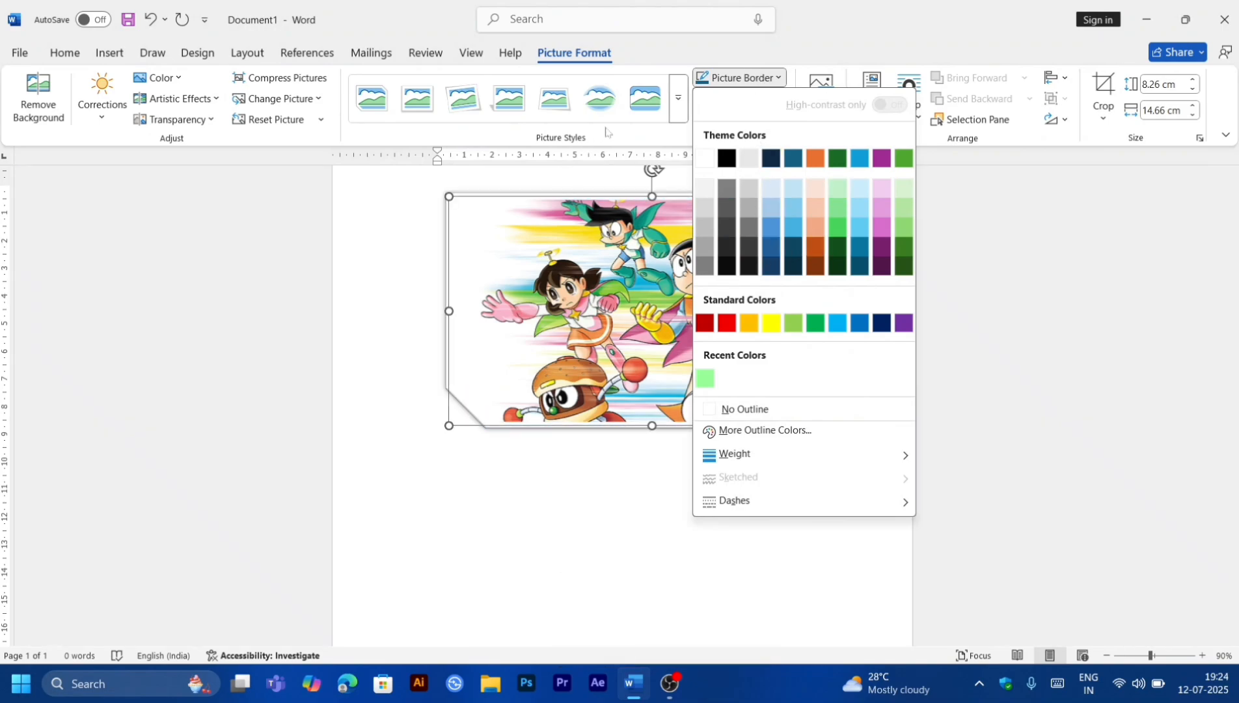
left_click(678, 98)
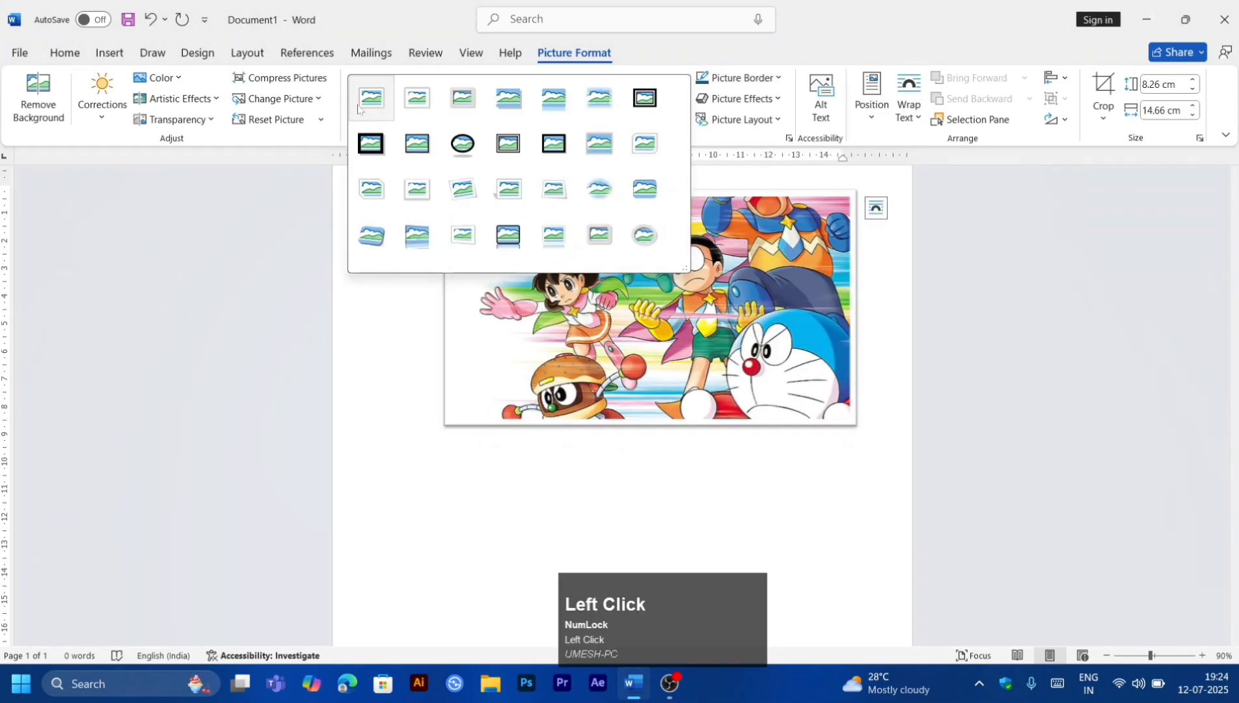
left_click(357, 108)
Step: Set the picture border weight to 6 pt
left_click(733, 81)
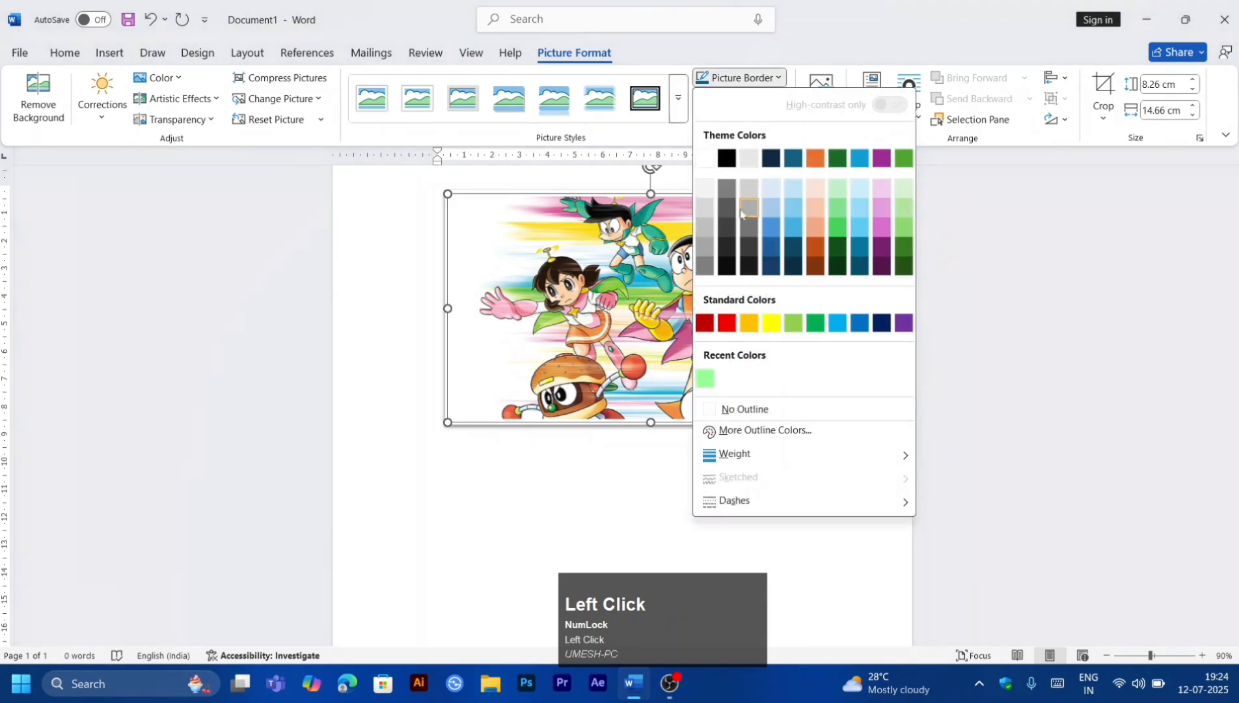
mouse_move(768, 455)
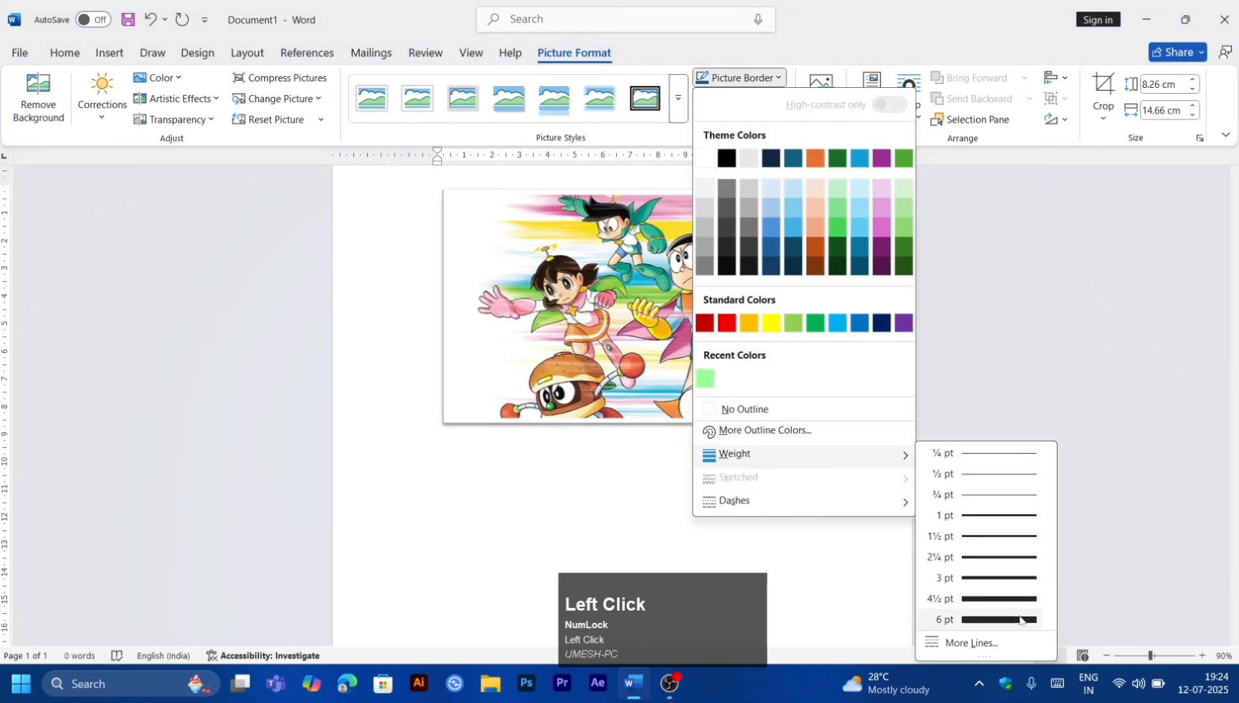
left_click(1020, 618)
Step: Change the picture border color to a light green theme color
left_click(738, 78)
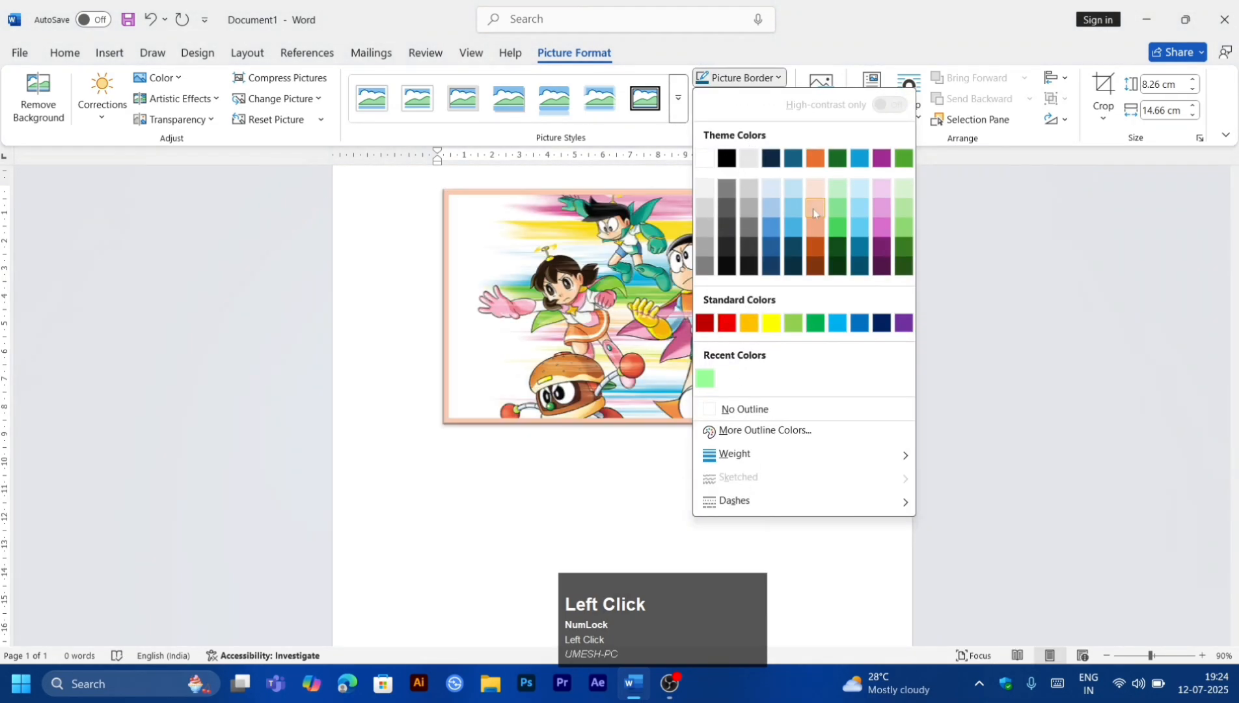
left_click(843, 215)
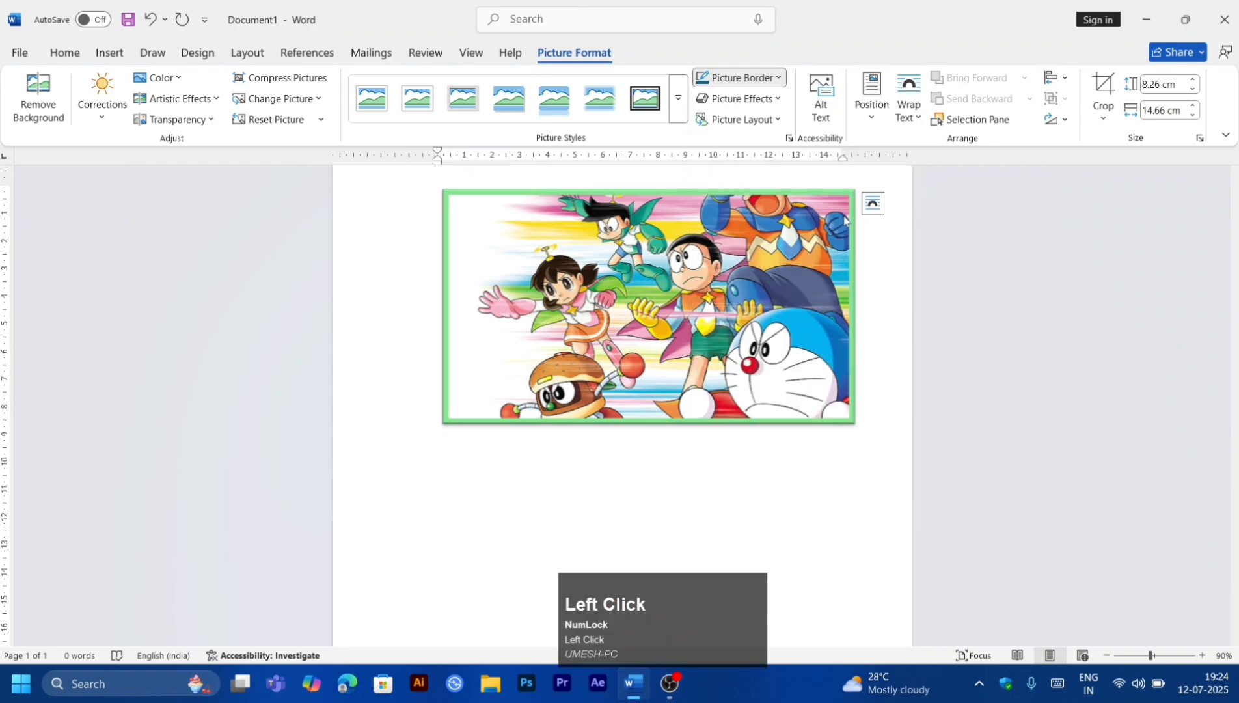
Step: Try a dotted dash style on the picture border, then undo it
left_click(738, 77)
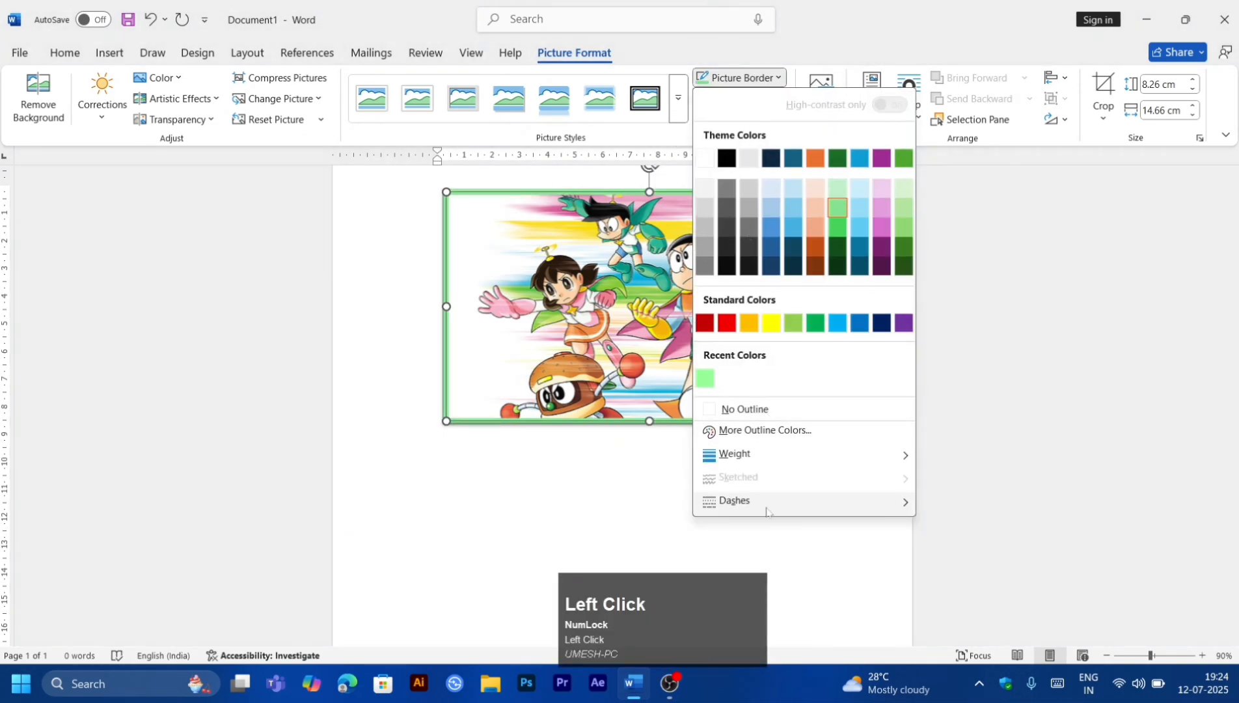
mouse_move(753, 502)
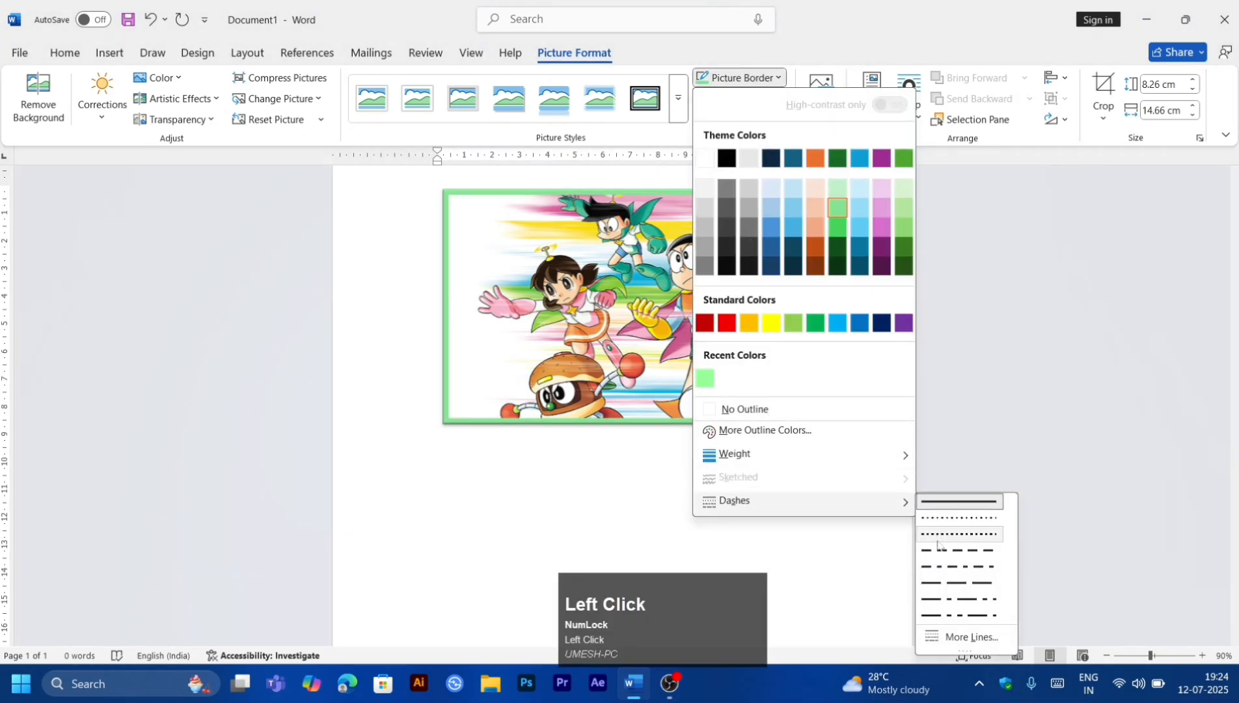
left_click(937, 538)
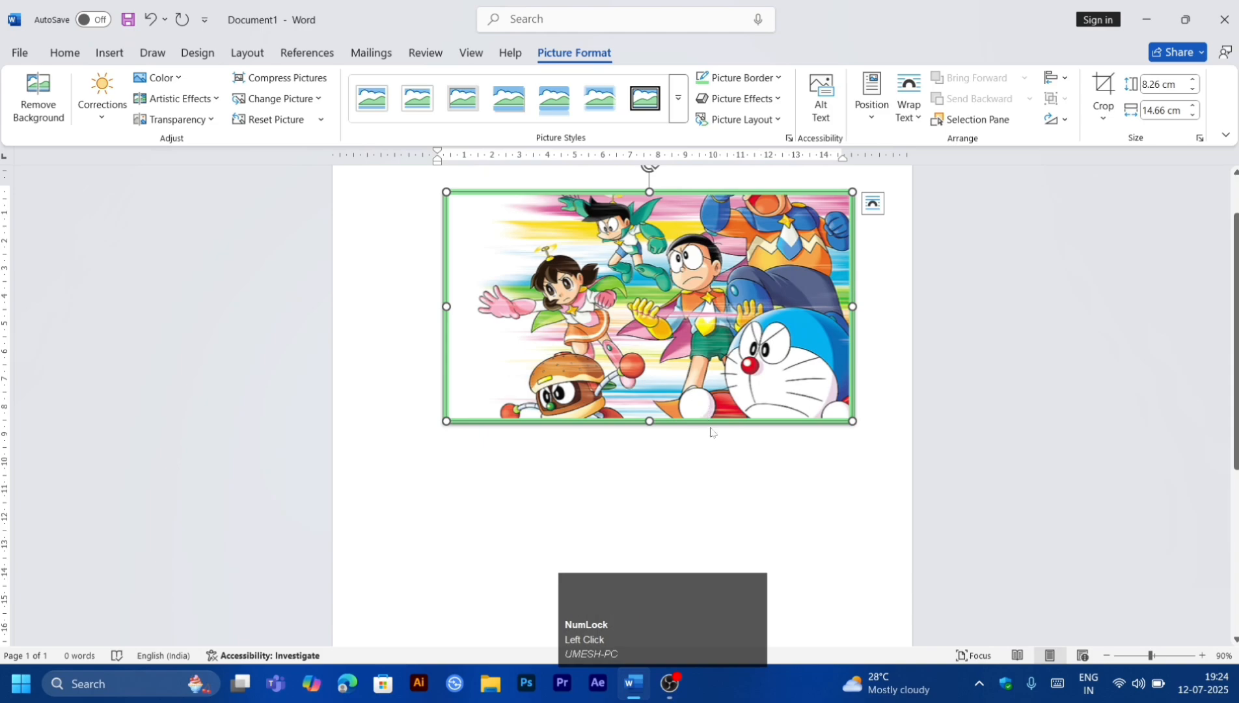
key("ctrl+z")
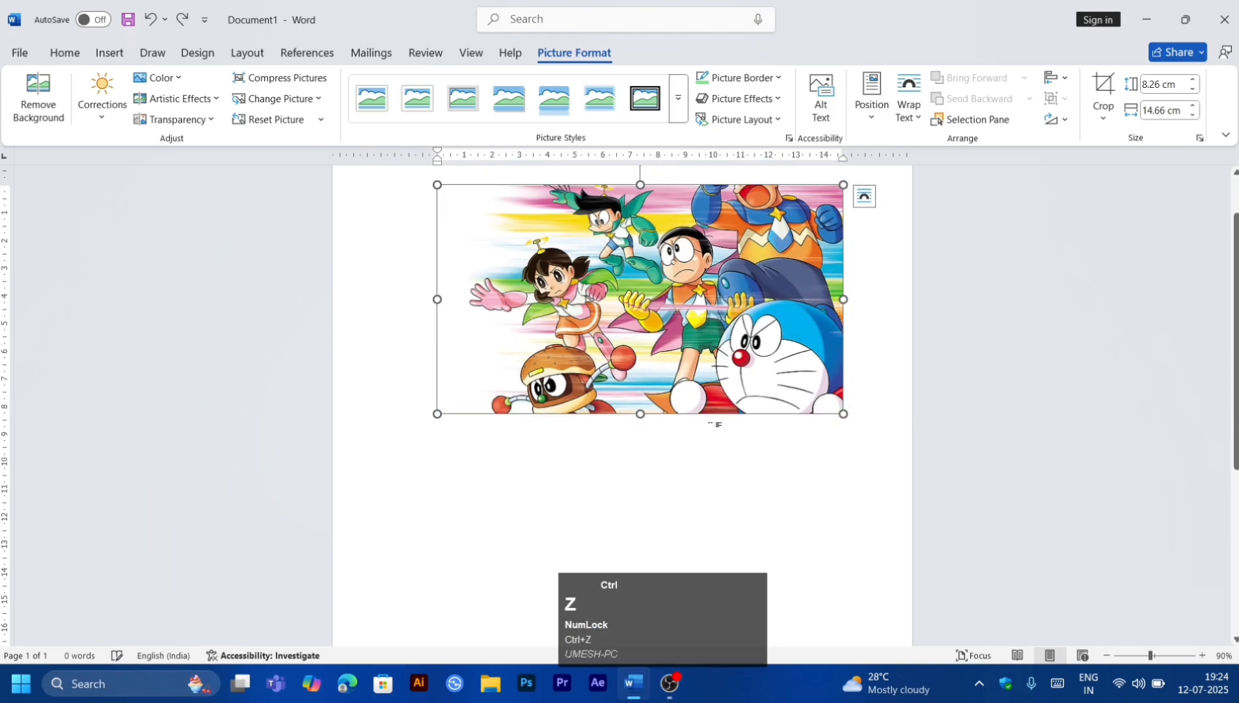
Step: Reapply a thicker picture border and set its color to the light green standard color
left_click(748, 79)
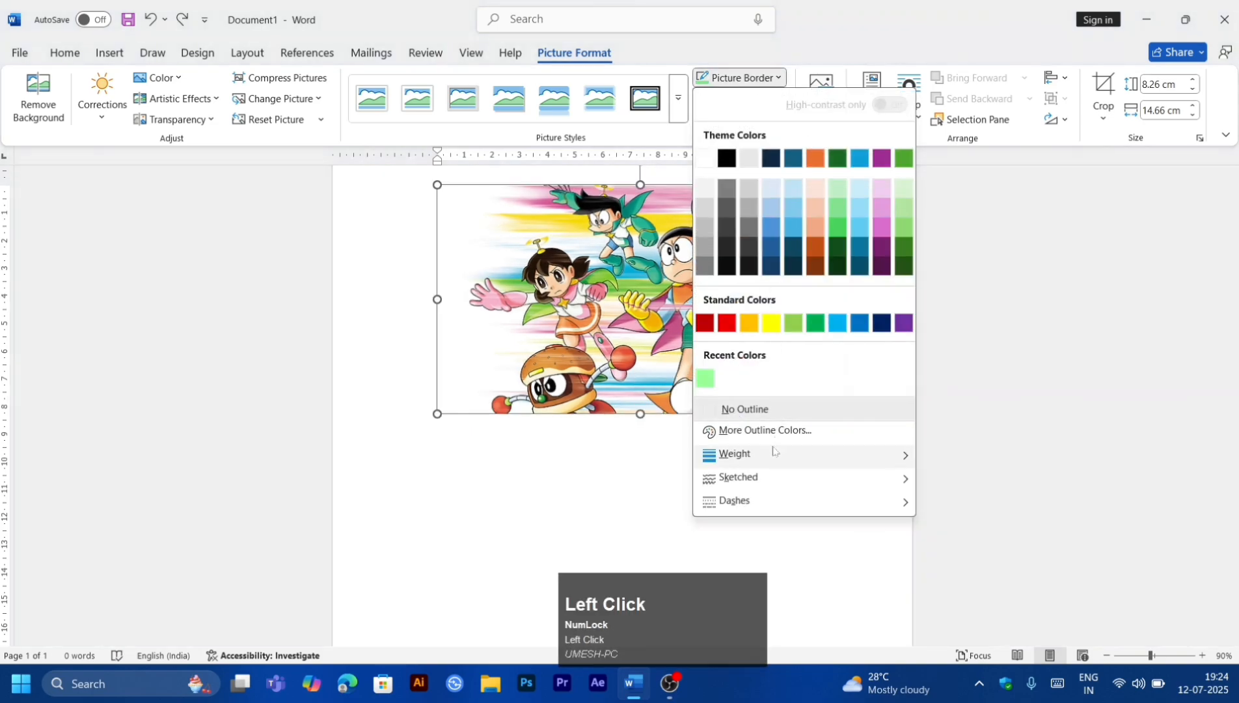
mouse_move(807, 461)
left_click(979, 618)
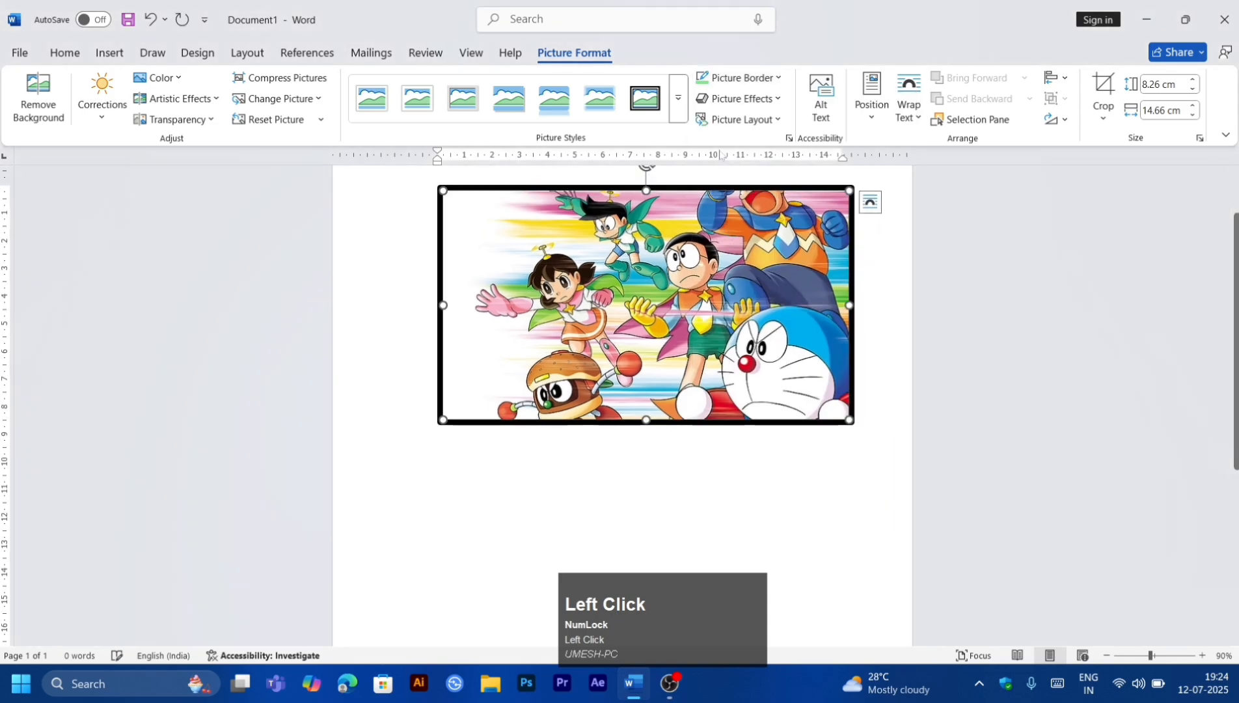
left_click(719, 83)
left_click(799, 322)
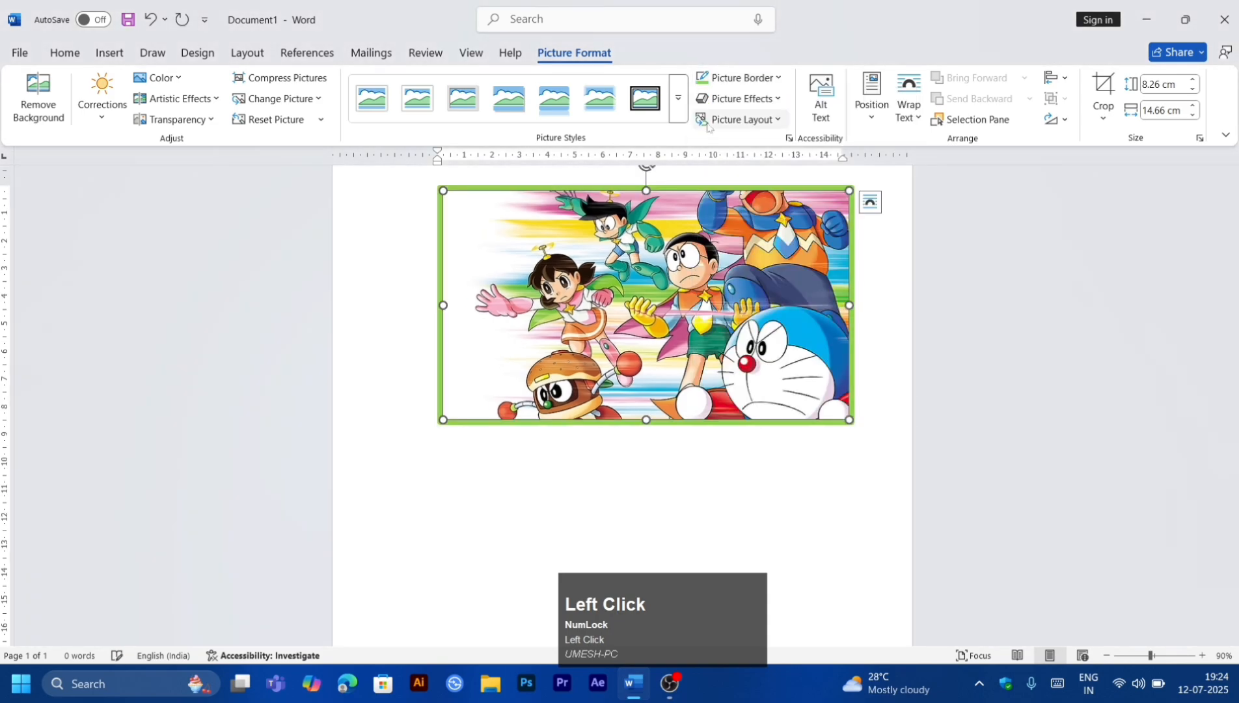
Step: Try a dashed line style on the picture border, then undo it
left_click(738, 77)
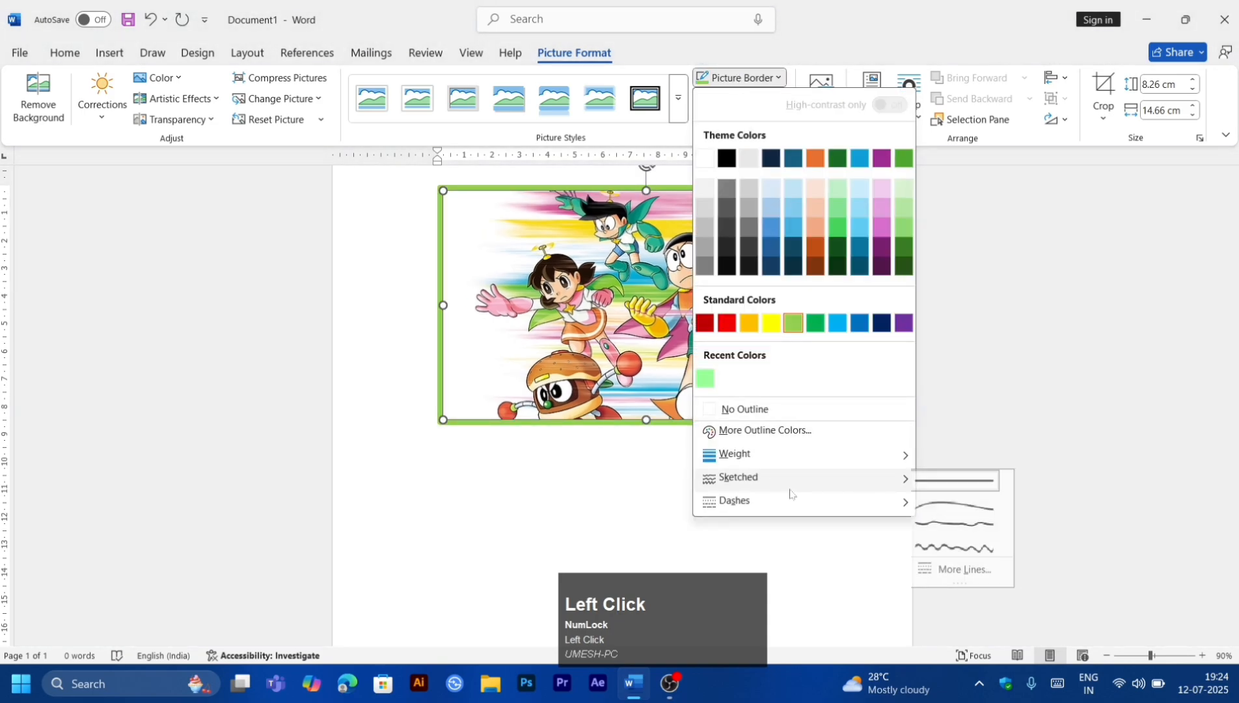
mouse_move(794, 501)
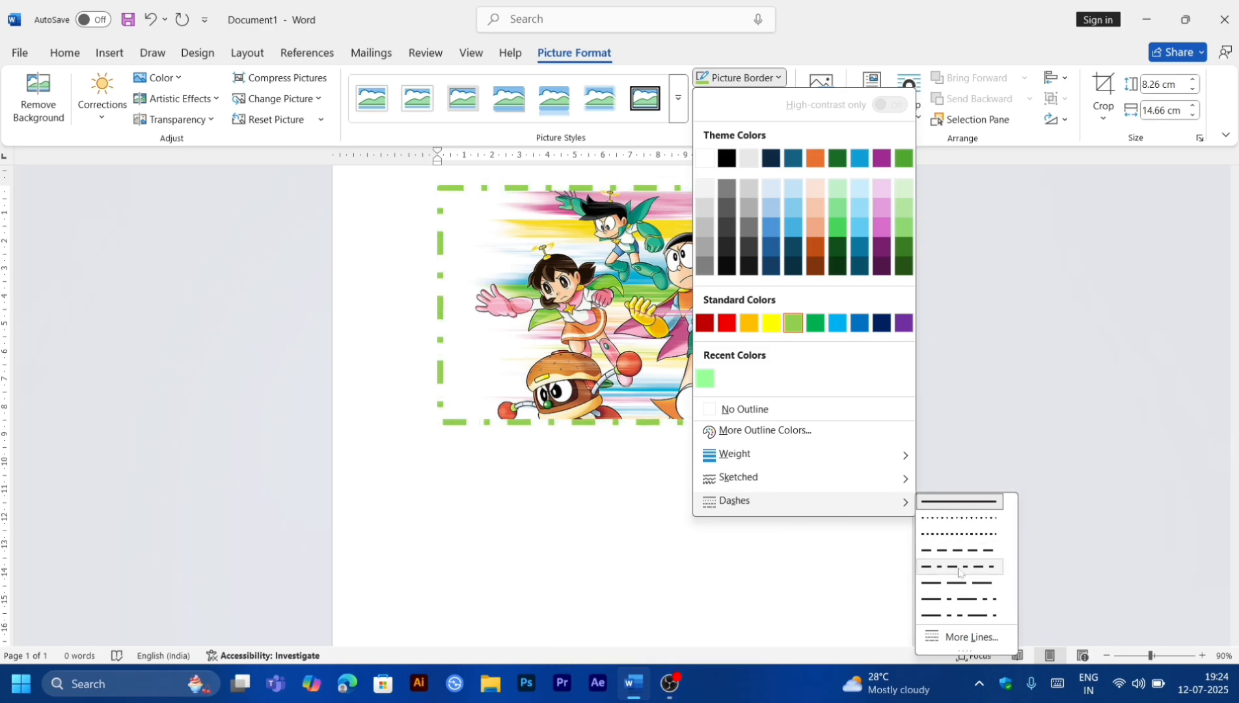
left_click(957, 533)
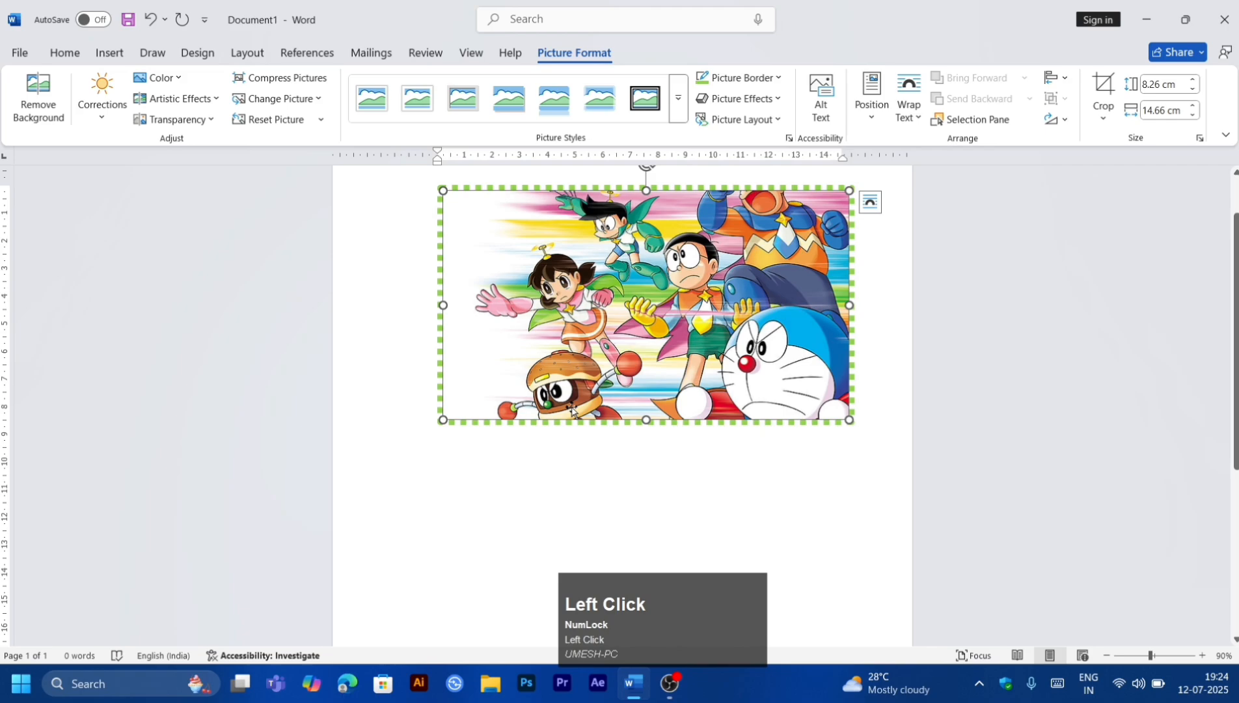
key("ctrl+z")
Step: Browse the picture effects such as preset, shadow and reflection, and apply a bevel effect to the picture
left_click(739, 98)
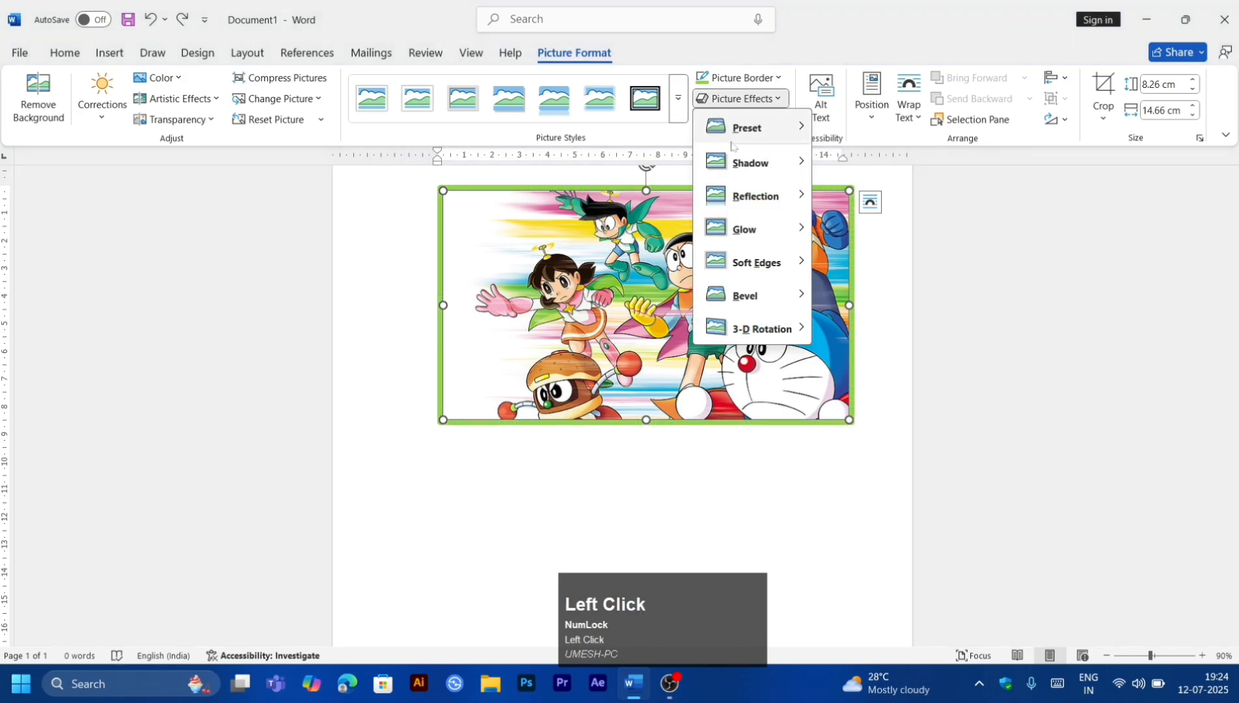
mouse_move(734, 142)
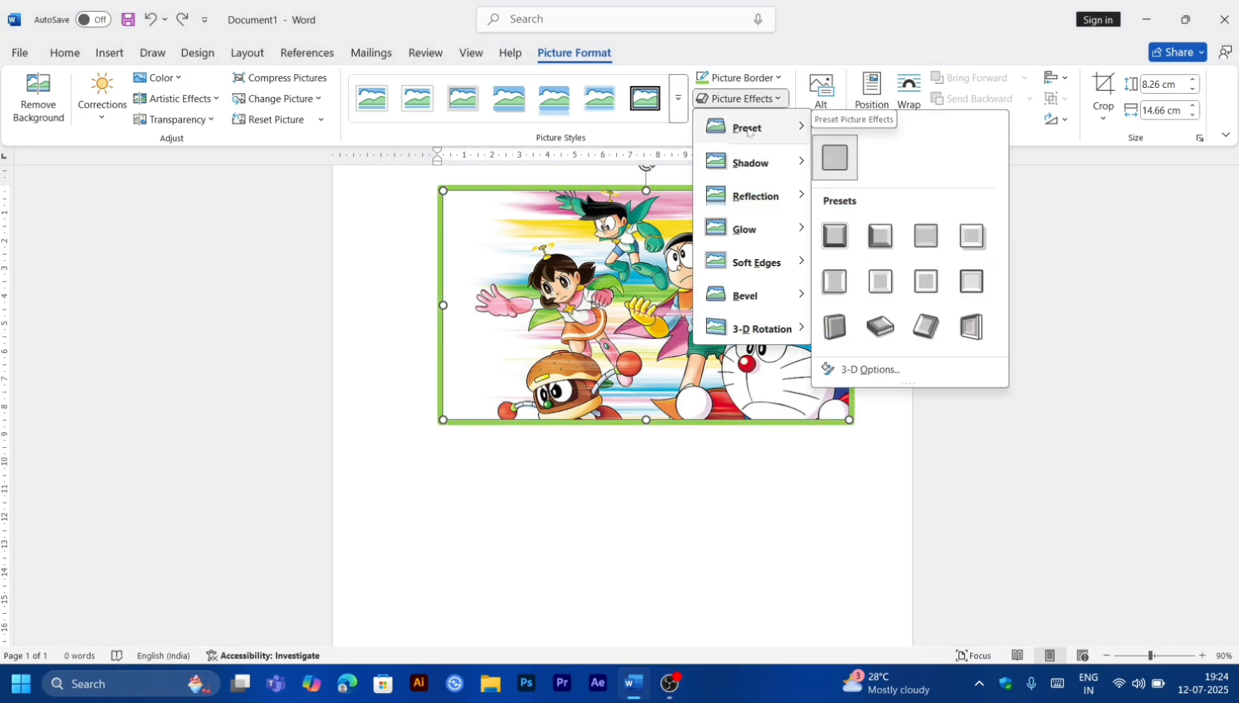
mouse_move(751, 162)
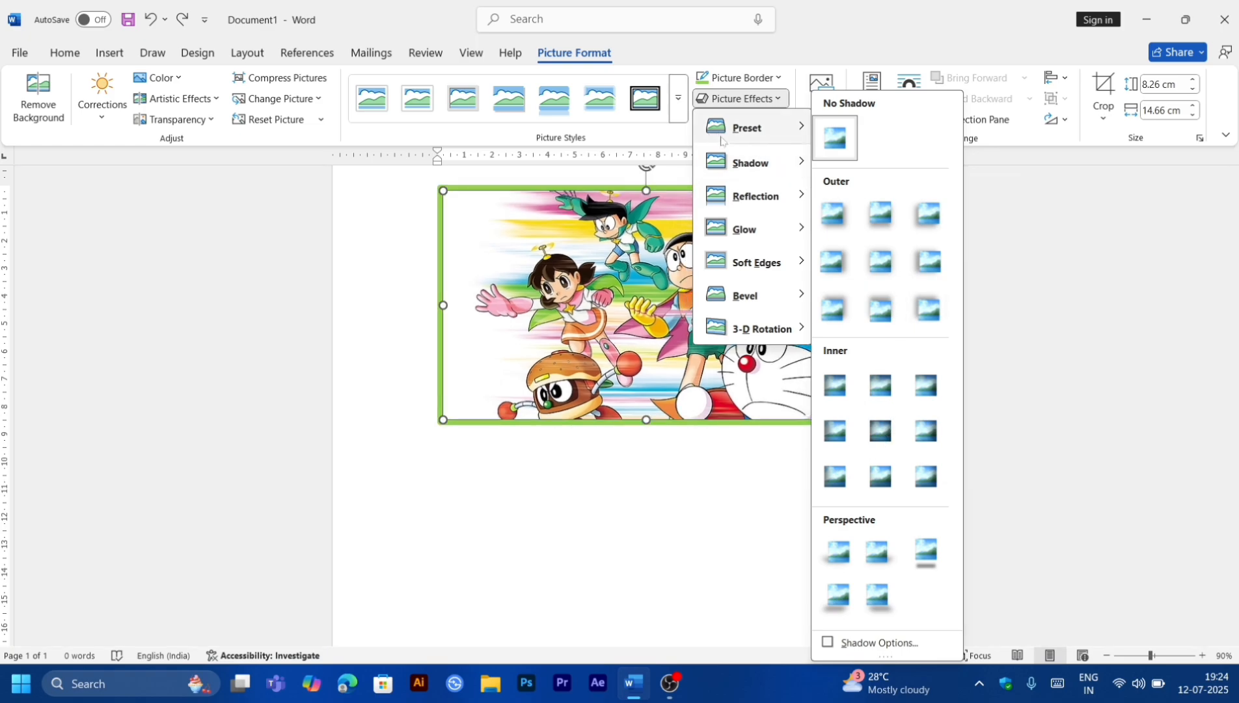
left_click(721, 140)
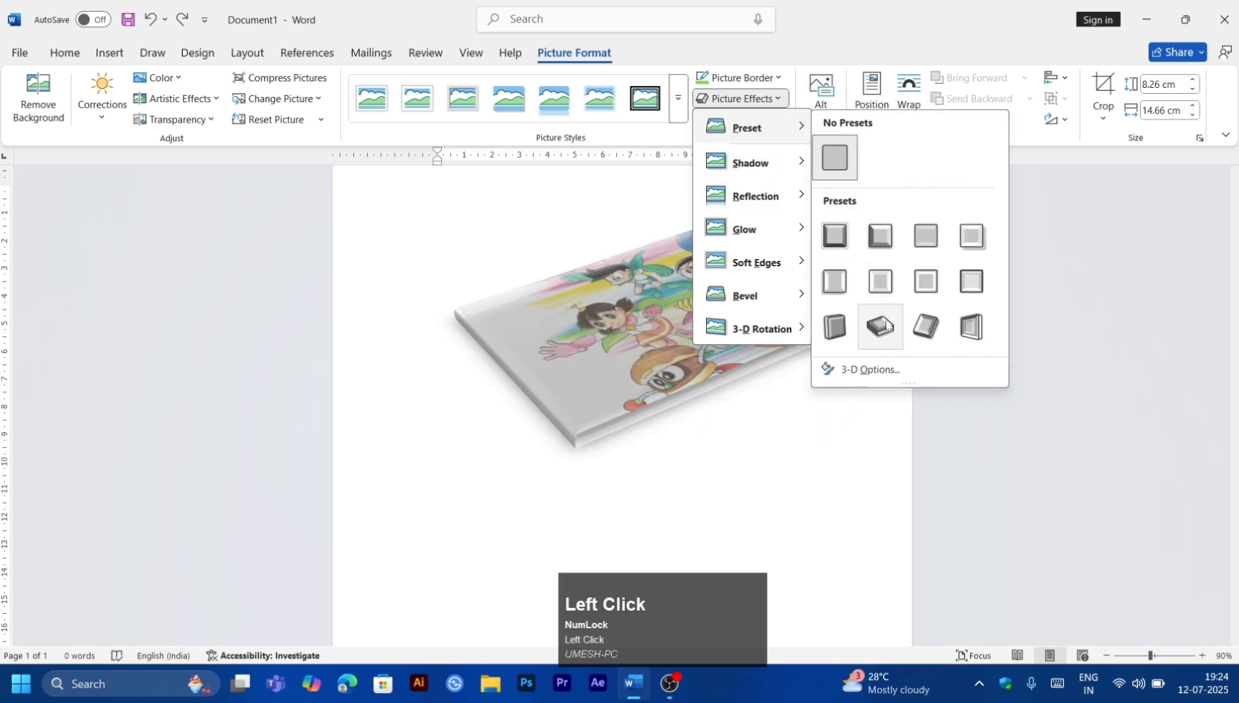
left_click(751, 162)
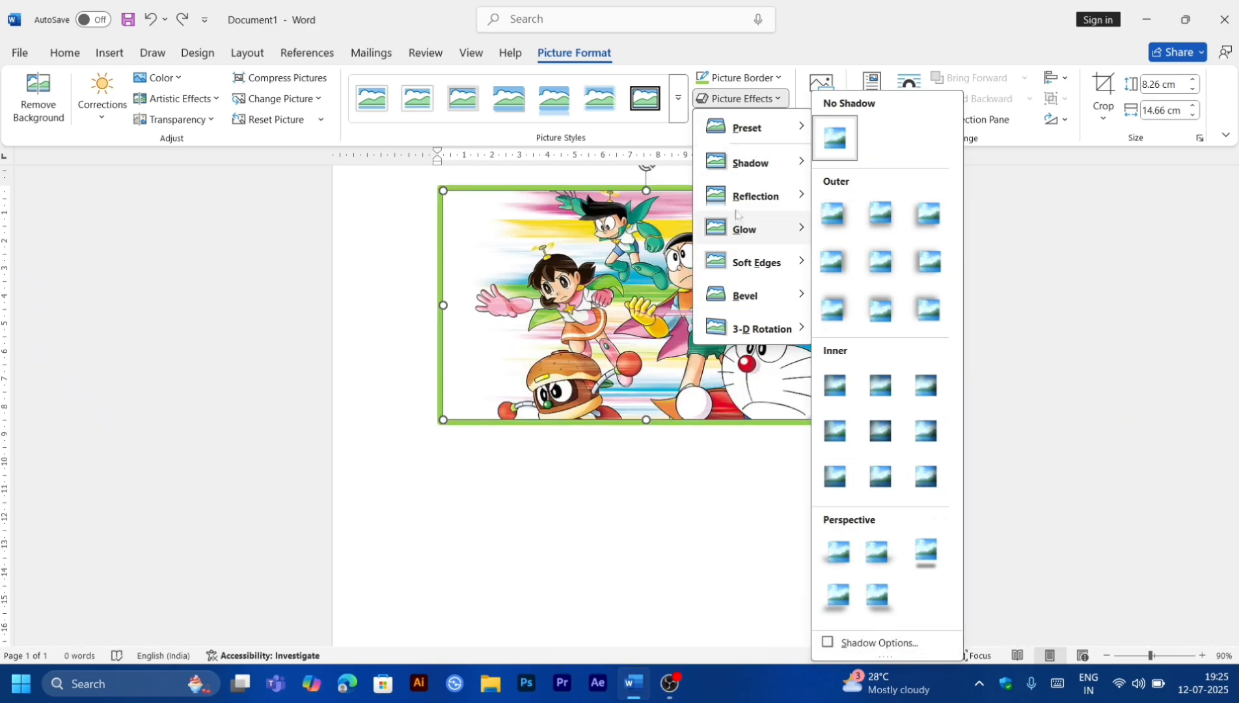
left_click(741, 198)
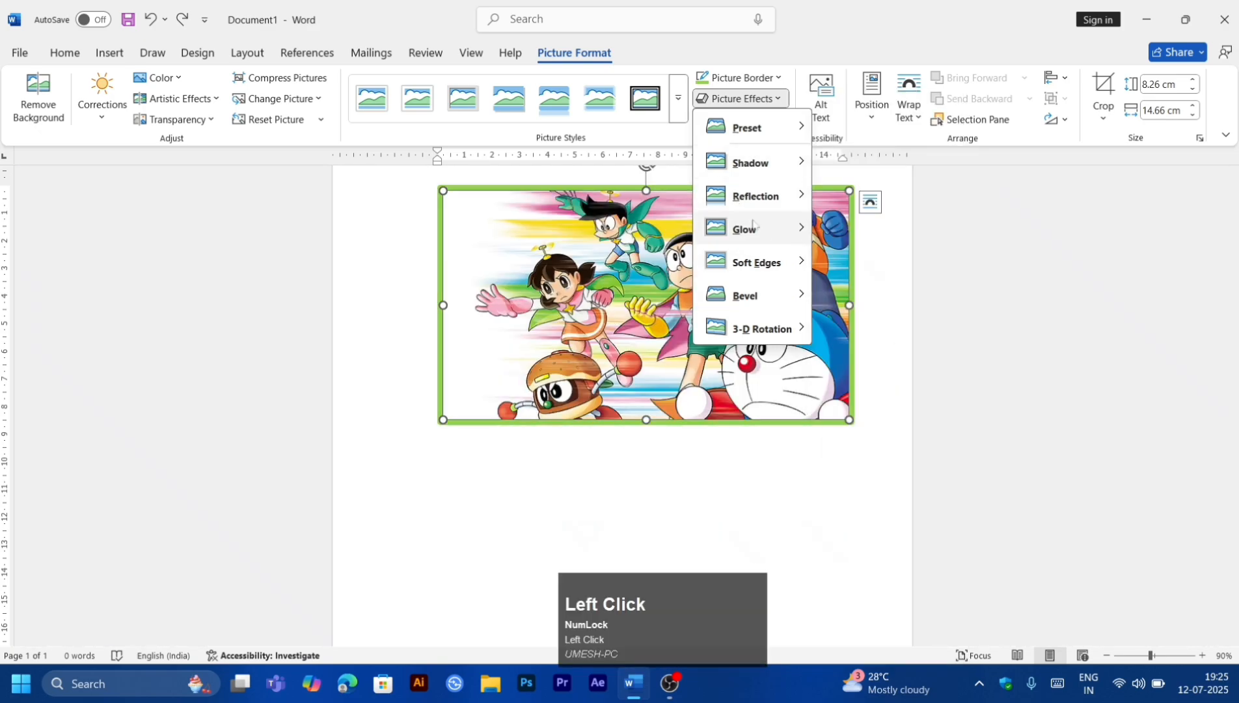
mouse_move(748, 279)
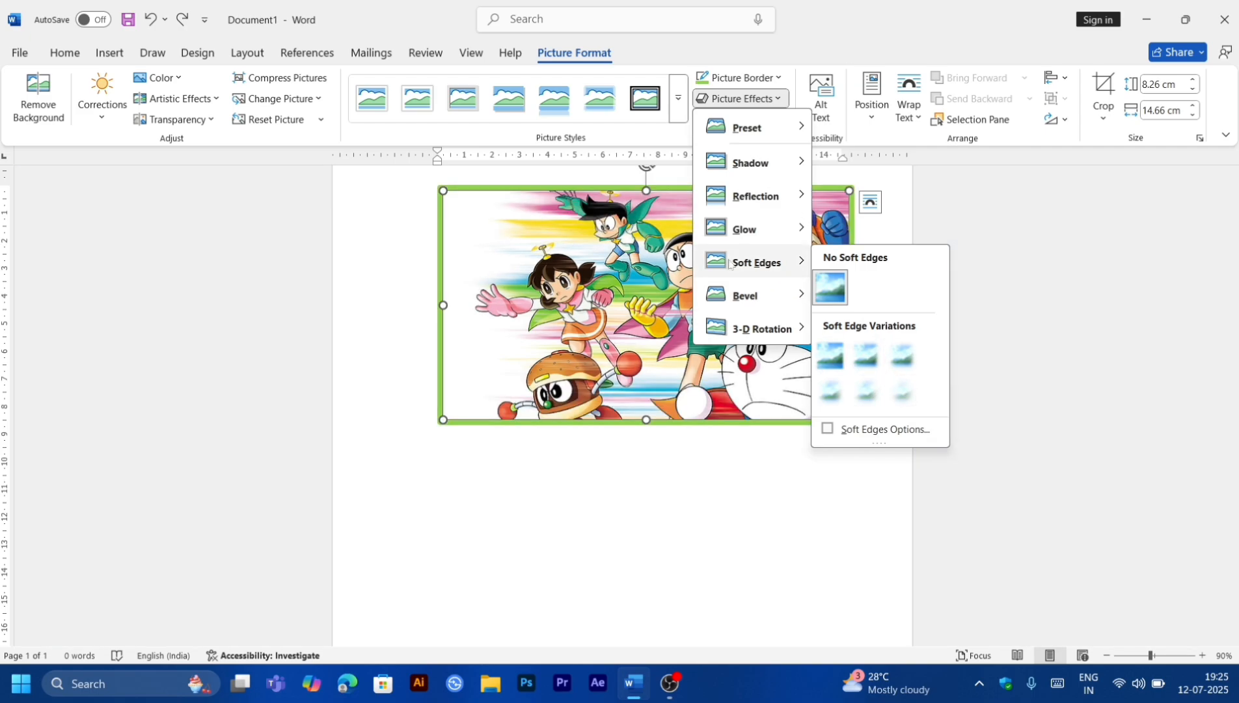
mouse_move(749, 229)
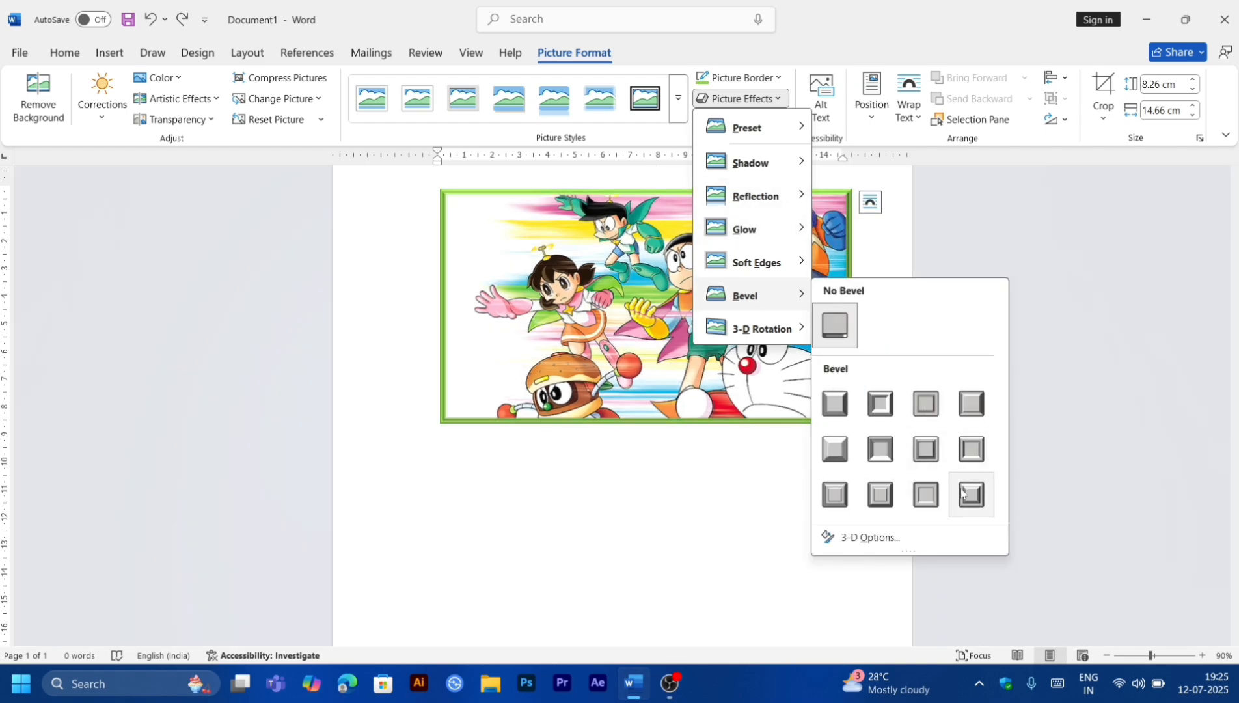
left_click(926, 495)
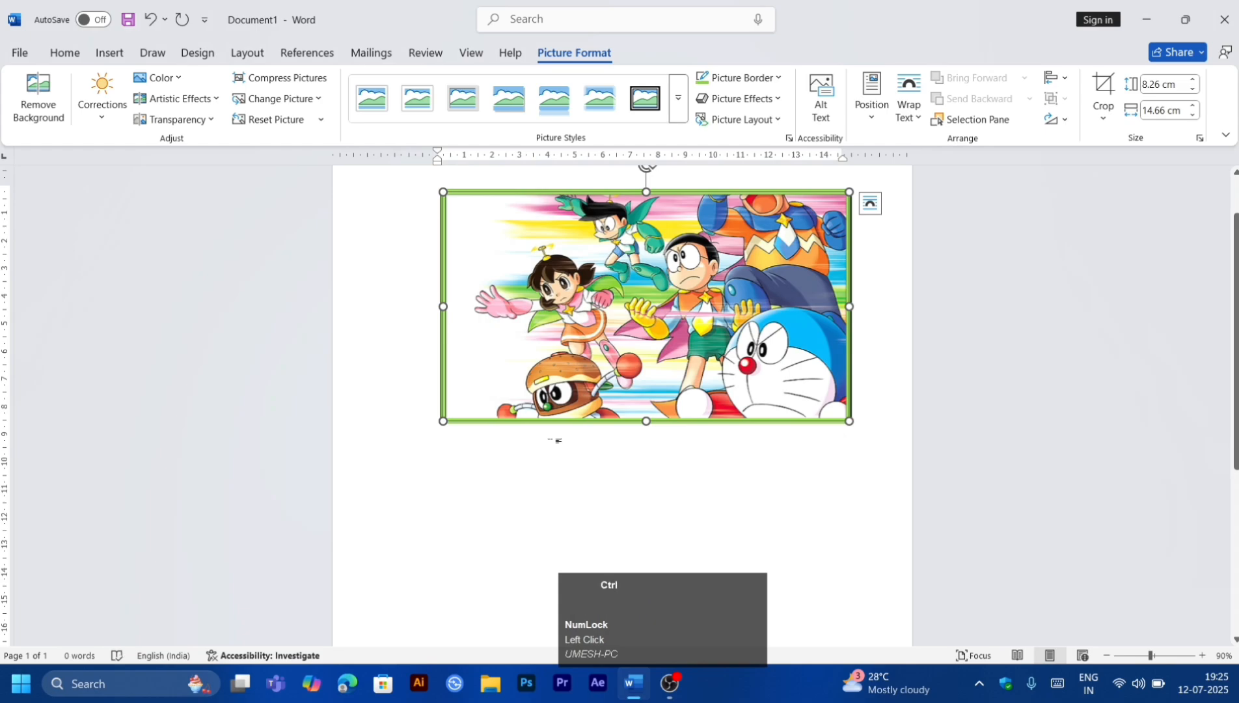
Step: Change the picture's bevel effect to a different bevel preset
scroll(554, 441, "up", 15, "ctrl")
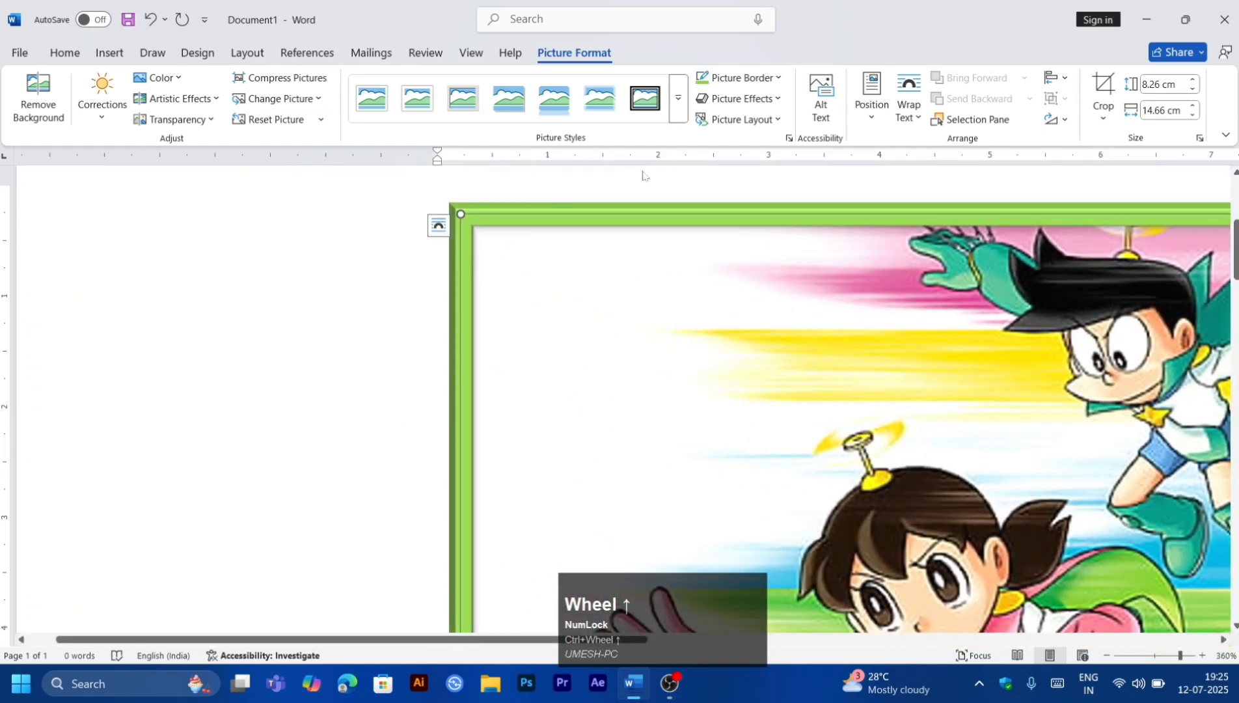
left_click(741, 98)
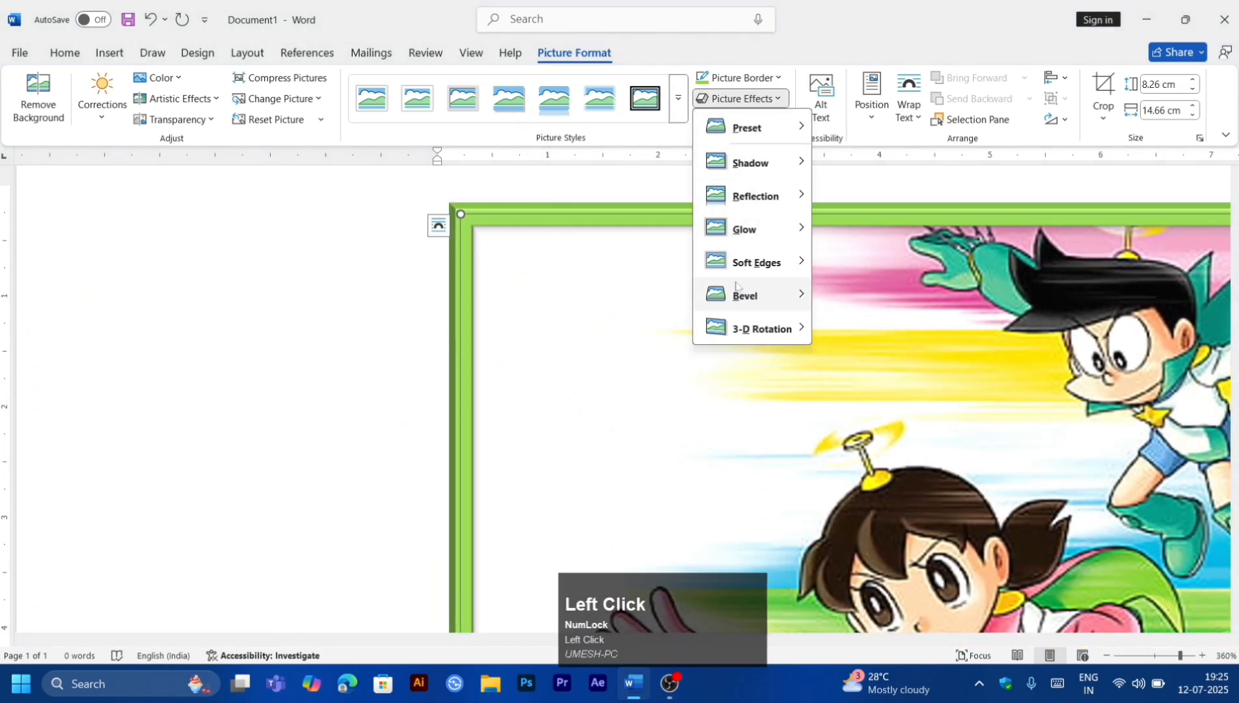
mouse_move(742, 294)
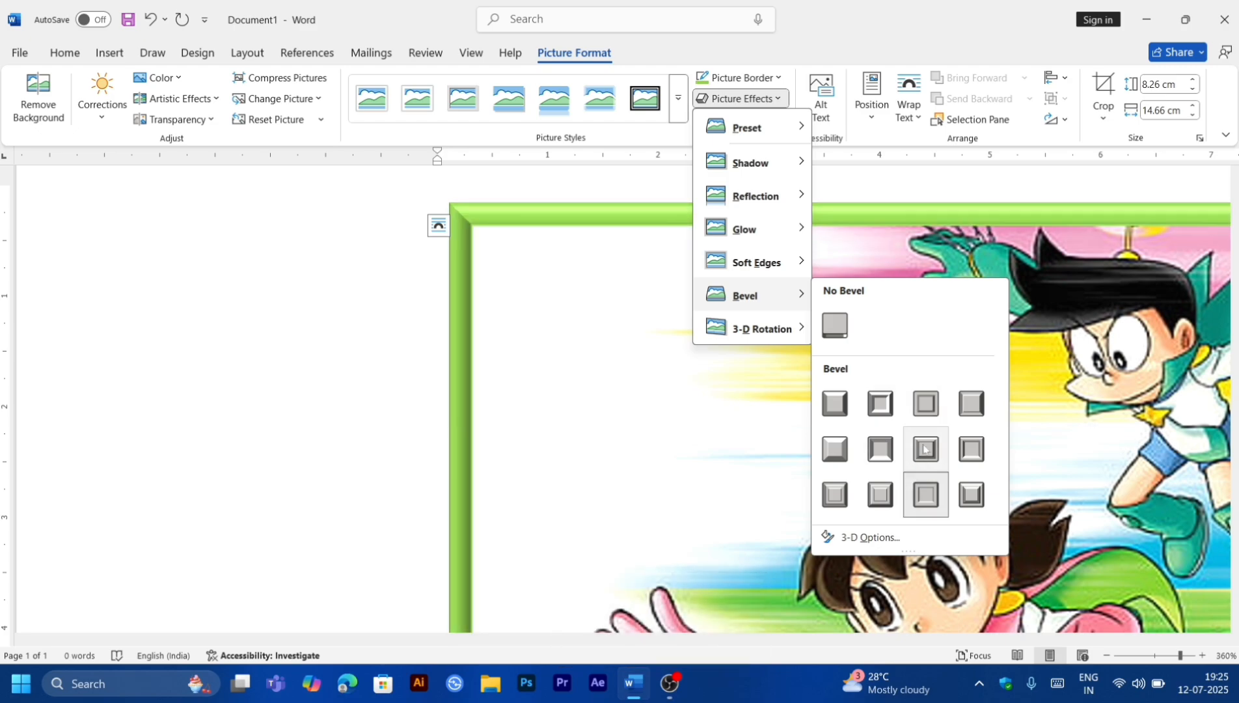
left_click(924, 449)
Step: Open the 3-D Rotation options of the picture effects for the picture
scroll(794, 407, "down", 10, "ctrl")
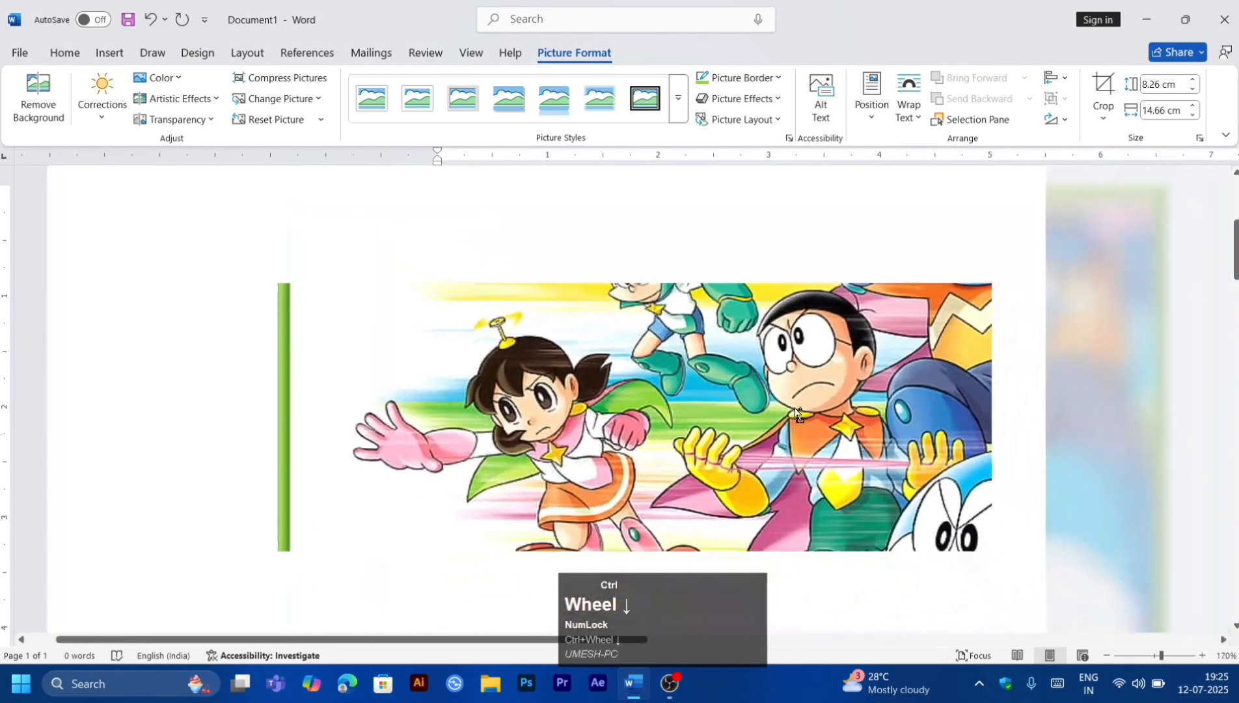
scroll(794, 407, "down", 6, "ctrl")
left_click(734, 120)
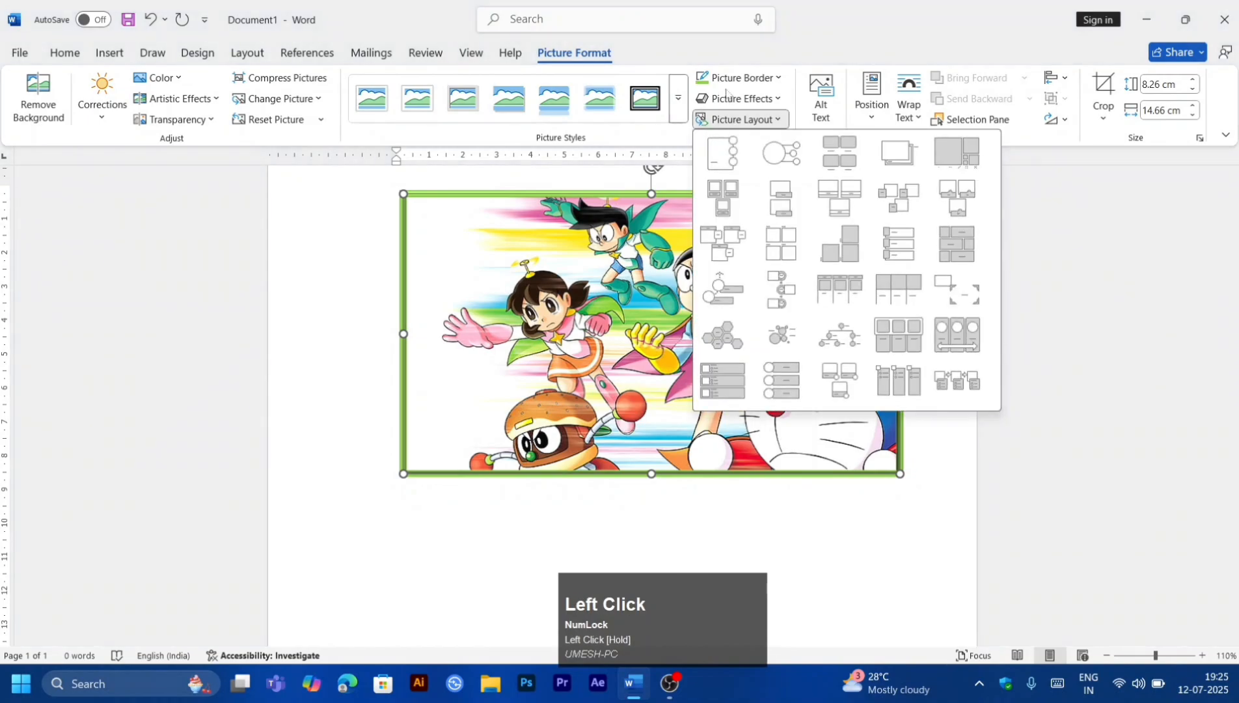
left_click(729, 98)
mouse_move(749, 319)
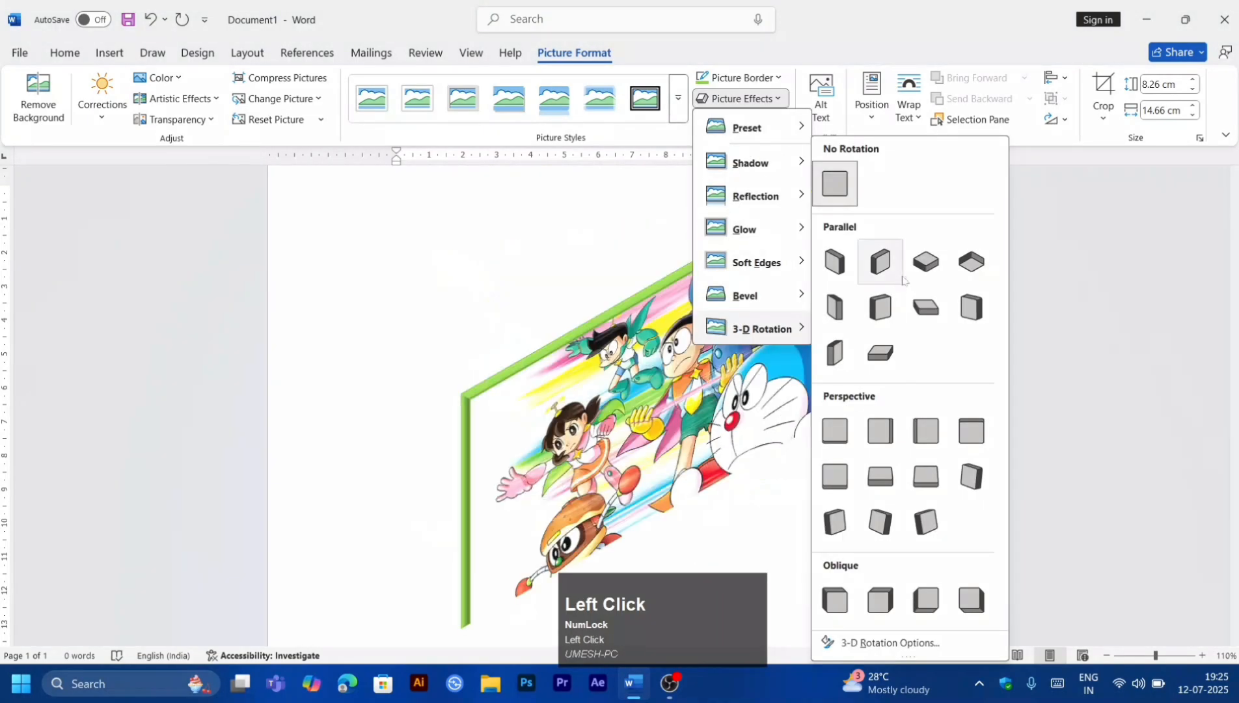